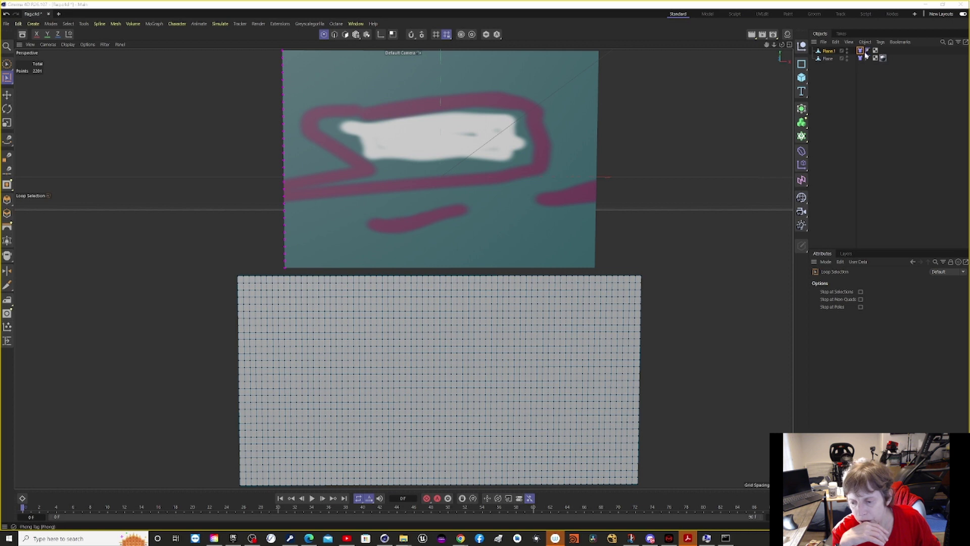
{"action": "right_click", "coordinate": [835, 52]}
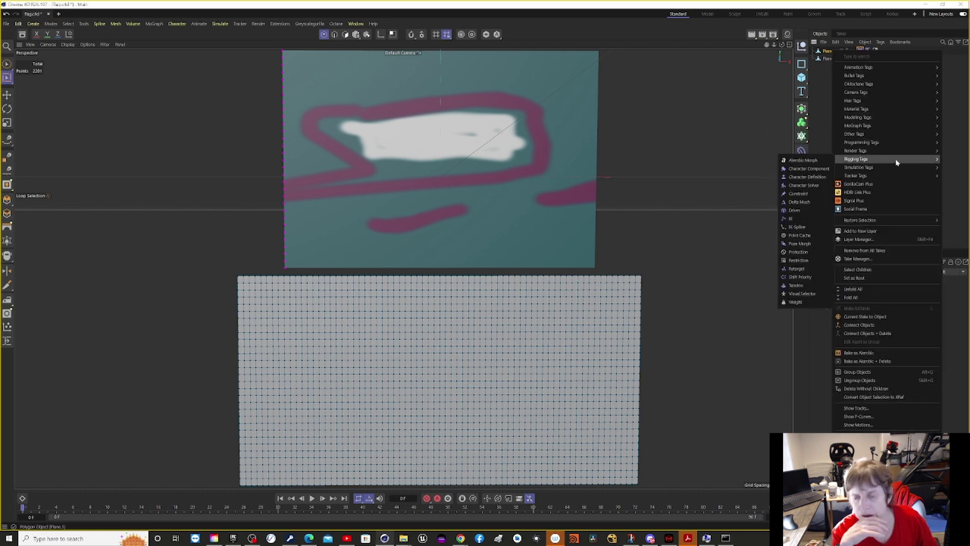
{"action": "mouse_move", "coordinate": [899, 167]}
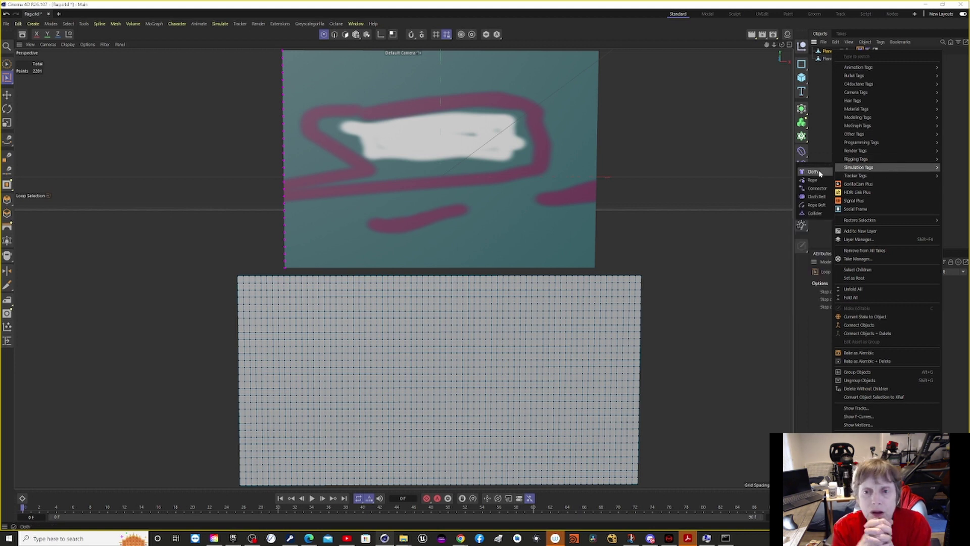
{"action": "left_click", "coordinate": [747, 174]}
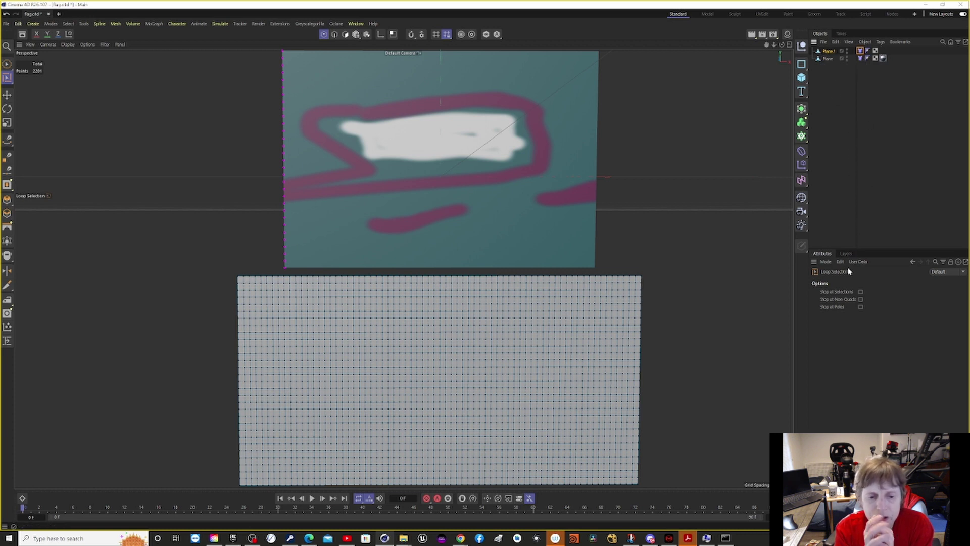
- Use Live Selection to select the whole top row of points on the lower plane, deselecting stray points below it
{"action": "left_click", "coordinate": [860, 51]}
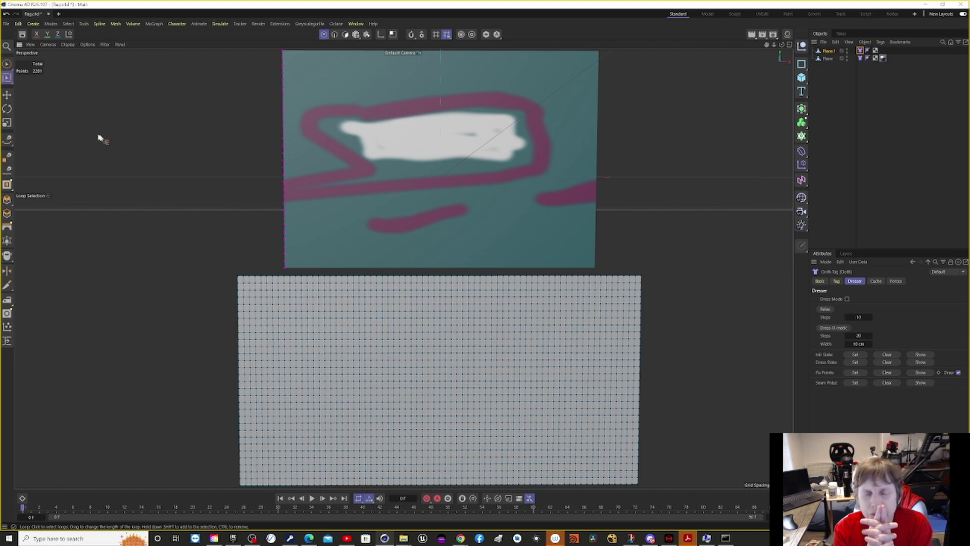
{"action": "left_click", "coordinate": [9, 66]}
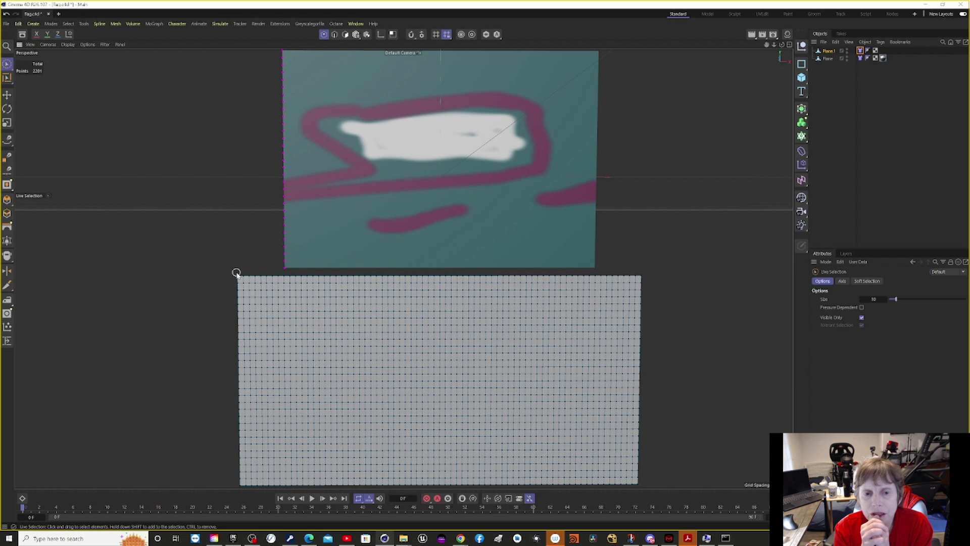
{"action": "mouse_move", "coordinate": [236, 275]}
{"action": "left_mouse_down"}
{"action": "mouse_move", "coordinate": [306, 277]}
{"action": "mouse_move", "coordinate": [273, 279]}
{"action": "left_mouse_up"}
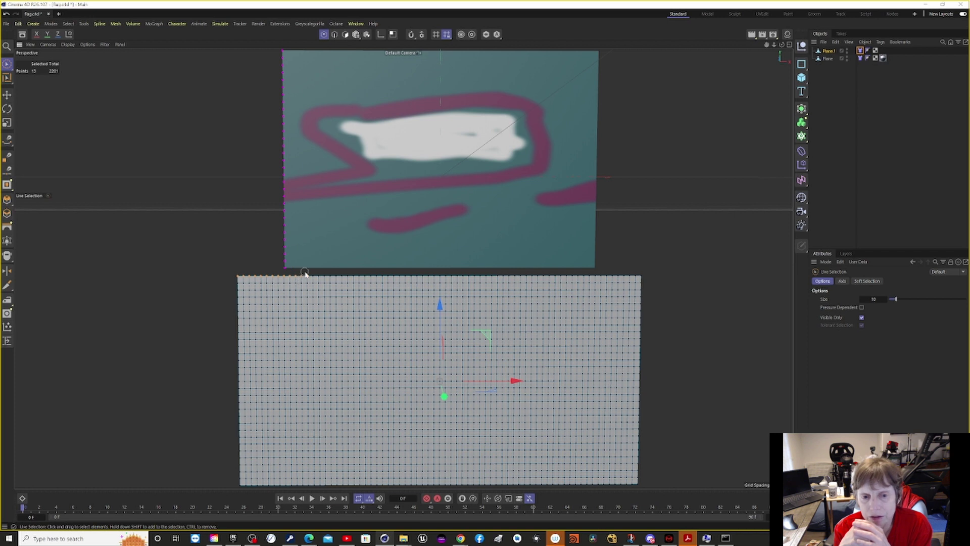
{"action": "mouse_move", "coordinate": [306, 274]}
{"action": "left_mouse_down"}
{"action": "mouse_move", "coordinate": [380, 281]}
{"action": "mouse_move", "coordinate": [450, 273]}
{"action": "left_mouse_up"}
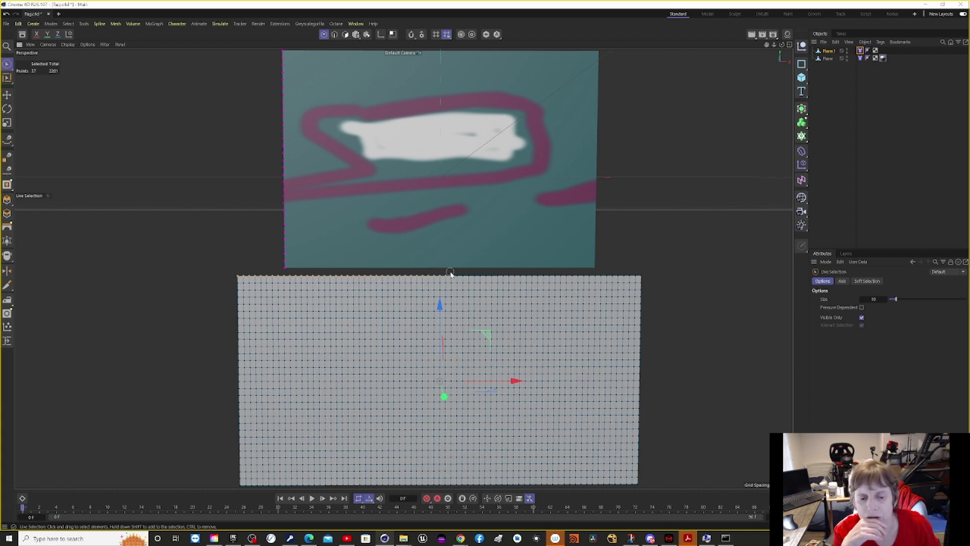
{"action": "mouse_move", "coordinate": [451, 273]}
{"action": "left_mouse_down"}
{"action": "mouse_move", "coordinate": [483, 282]}
{"action": "mouse_move", "coordinate": [547, 273]}
{"action": "mouse_move", "coordinate": [561, 287]}
{"action": "mouse_move", "coordinate": [559, 277]}
{"action": "mouse_move", "coordinate": [604, 269]}
{"action": "mouse_move", "coordinate": [583, 280]}
{"action": "mouse_move", "coordinate": [644, 272]}
{"action": "left_mouse_up"}
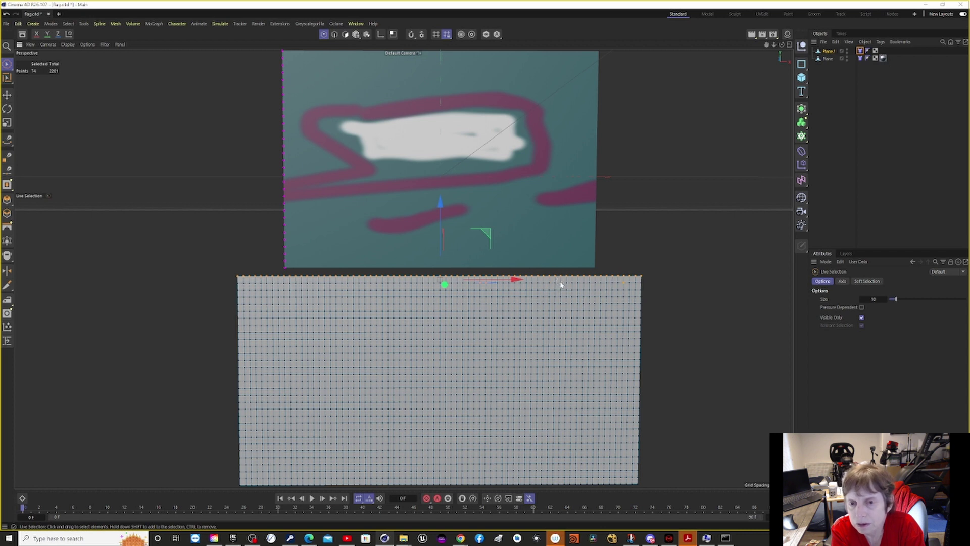
{"action": "left_click", "coordinate": [626, 286], "text": "ctrl"}
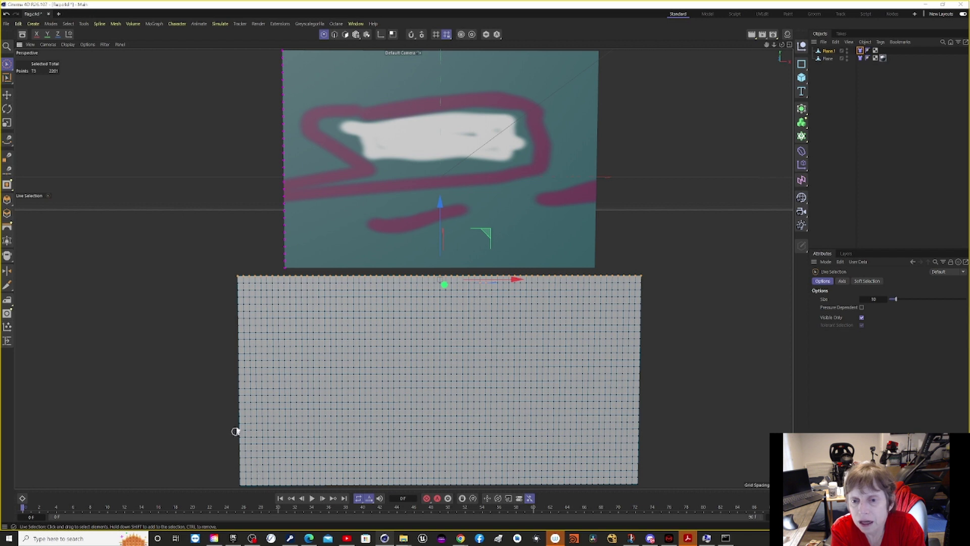
{"action": "left_click", "coordinate": [478, 285], "text": "ctrl"}
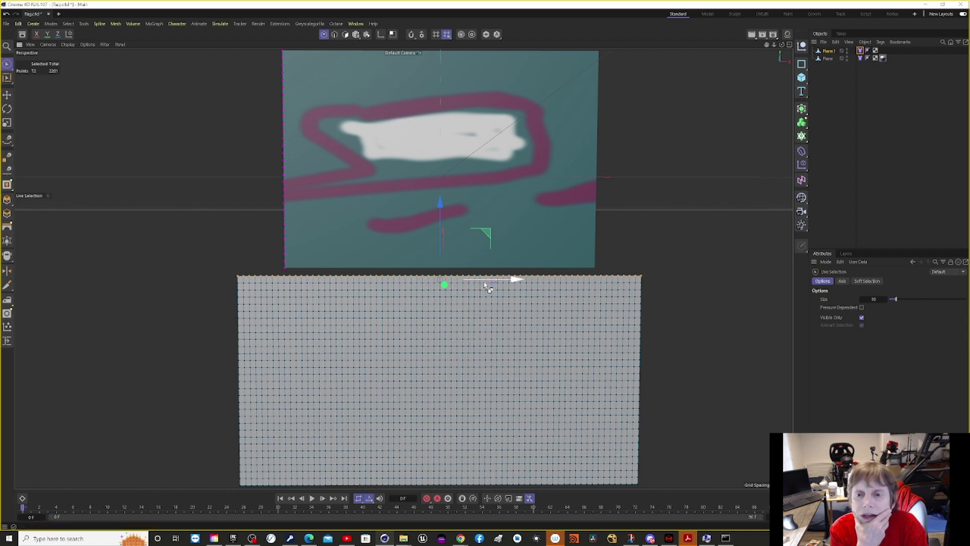
{"action": "left_click", "coordinate": [487, 282], "text": "ctrl"}
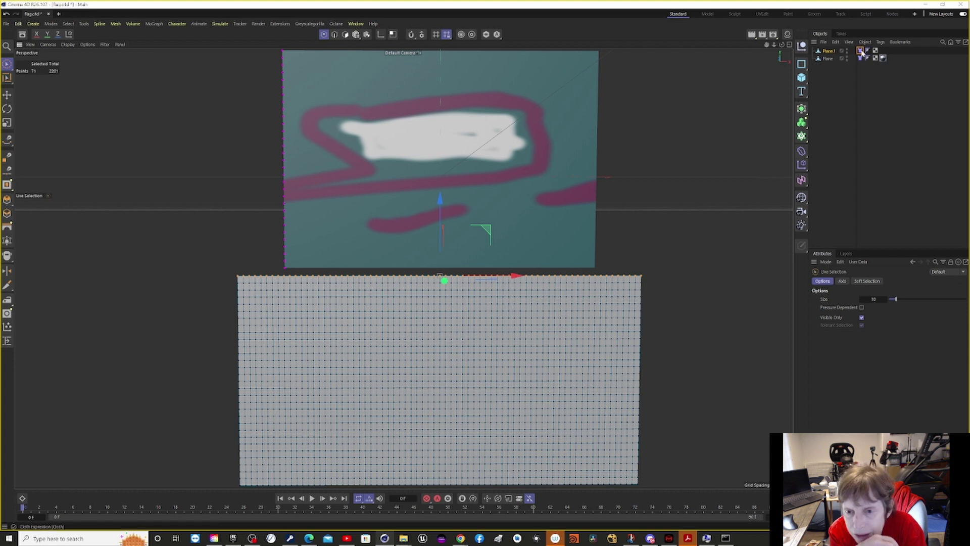
- Set the selected top-row points as fix points in Plane.1's cloth tag and show the tag's cloth properties
{"action": "left_click", "coordinate": [862, 51]}
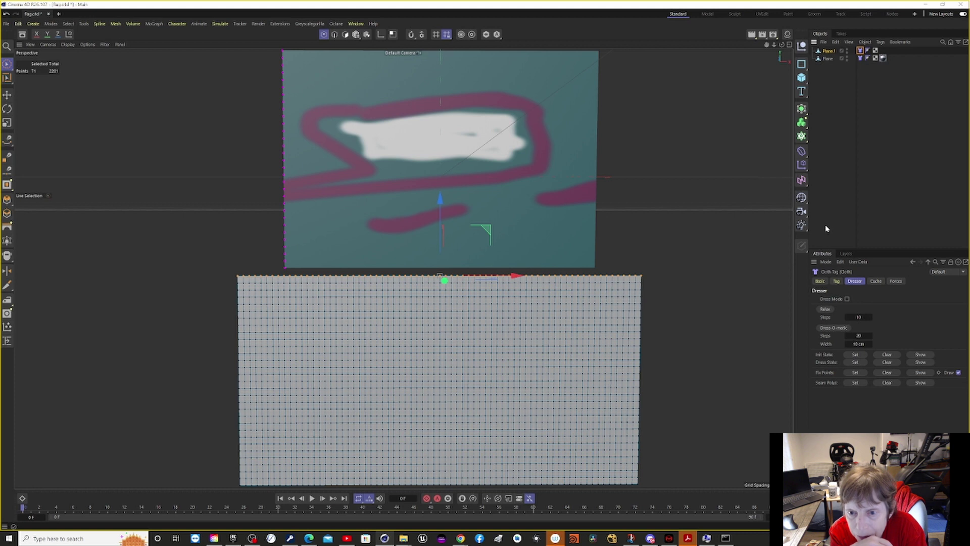
{"action": "left_click", "coordinate": [857, 373]}
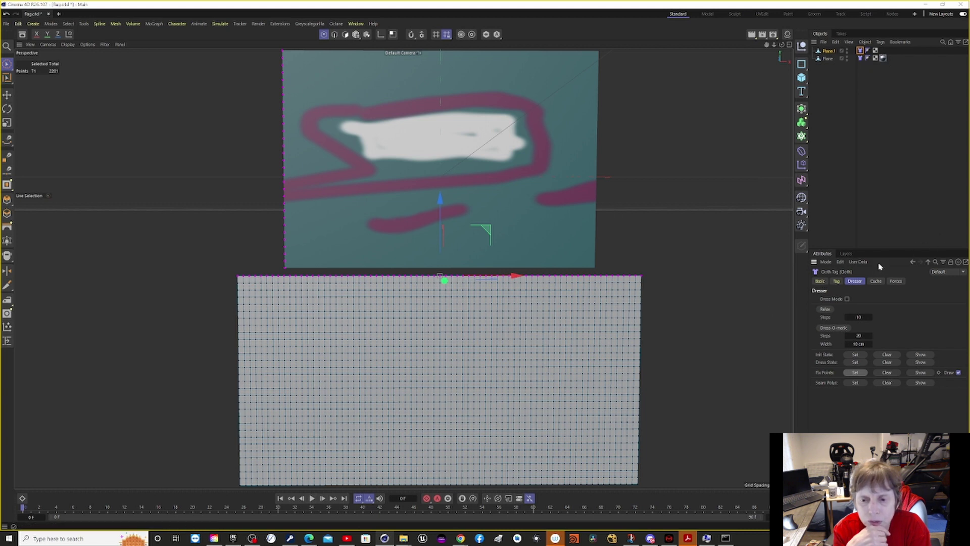
{"action": "left_click", "coordinate": [840, 282]}
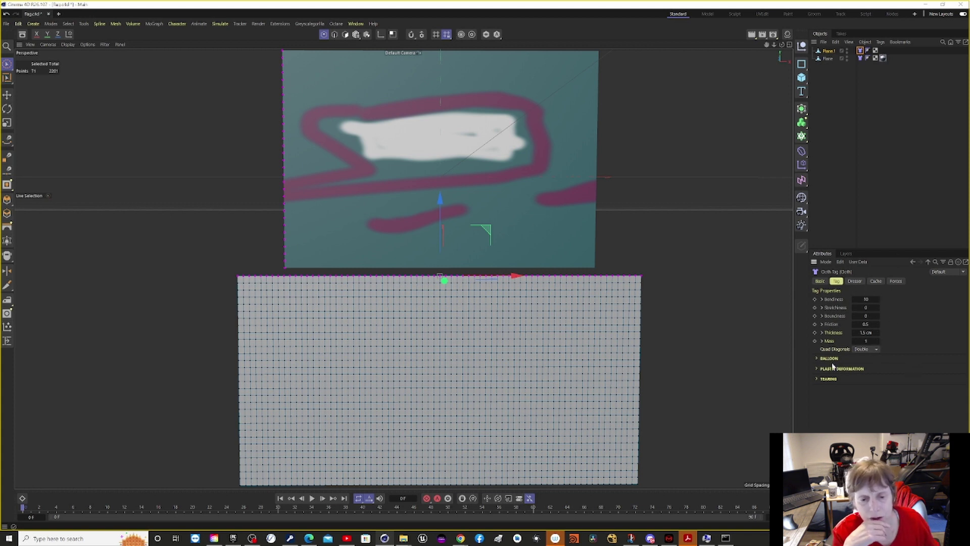
- Play the cloth simulation to check how the planes fall, stop it and return to the first frame
{"action": "left_click", "coordinate": [313, 499]}
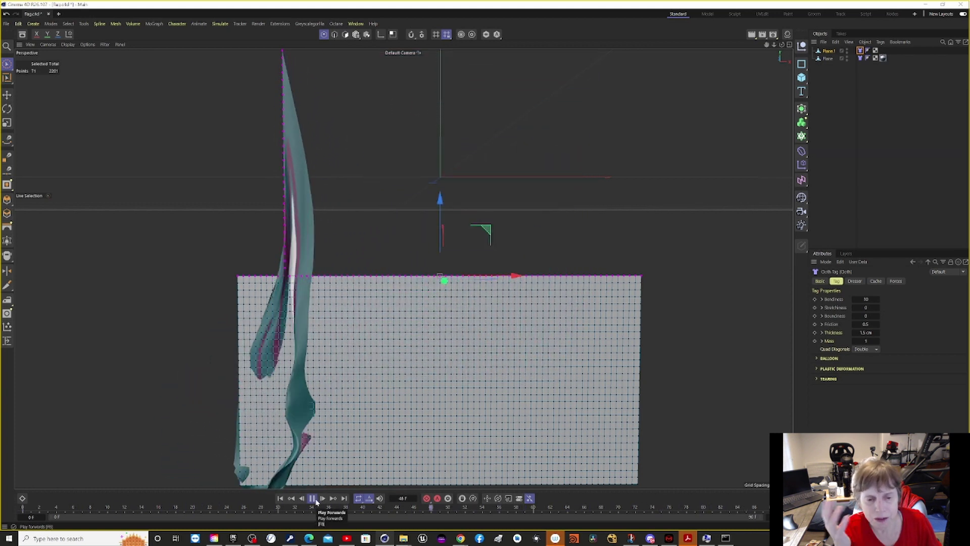
{"action": "left_click", "coordinate": [313, 499]}
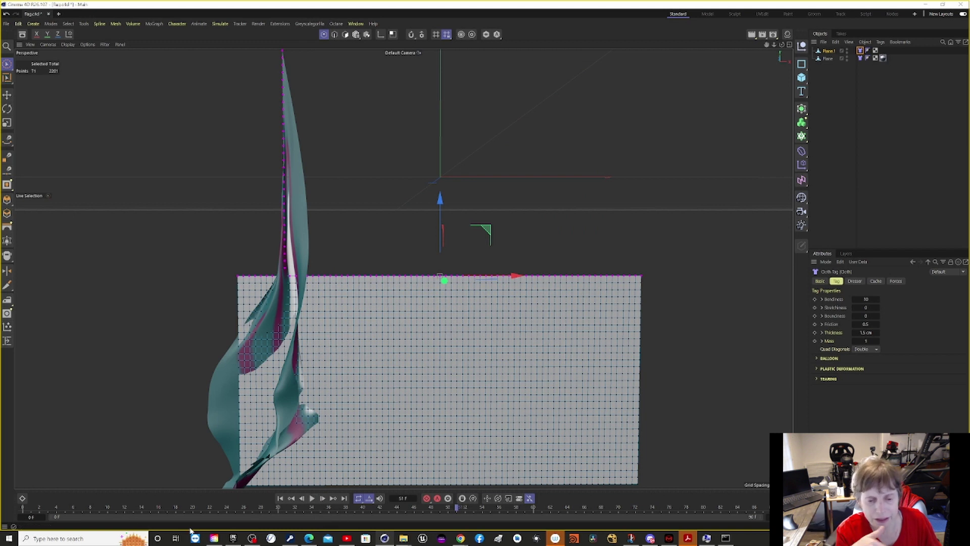
{"action": "left_click", "coordinate": [280, 498]}
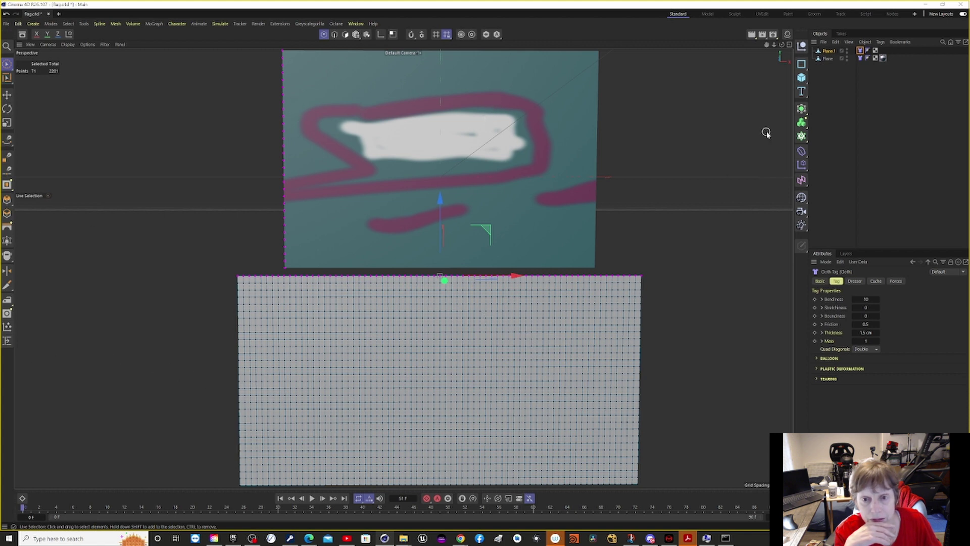
- Create a new default material for Plane.1 and show its basic channel settings
{"action": "left_click", "coordinate": [828, 52]}
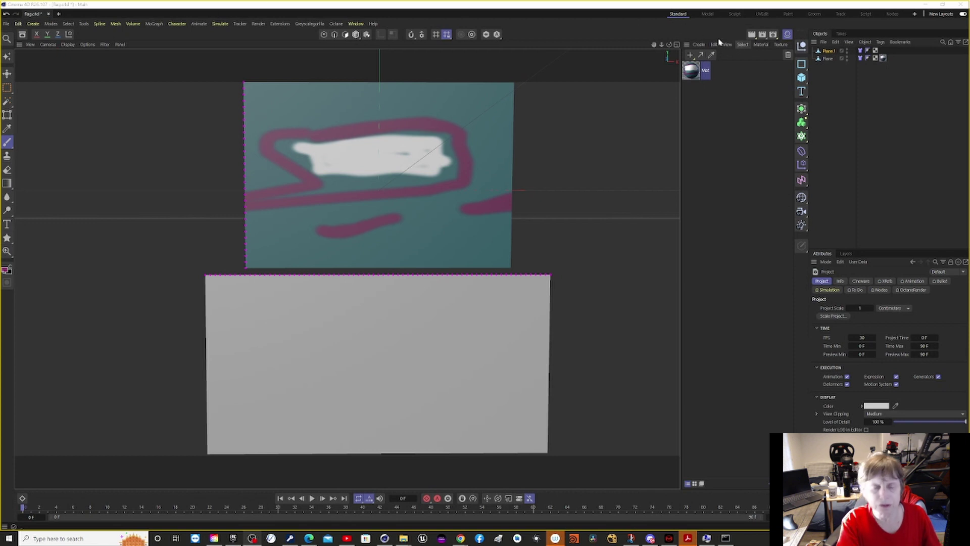
{"action": "left_click", "coordinate": [699, 44]}
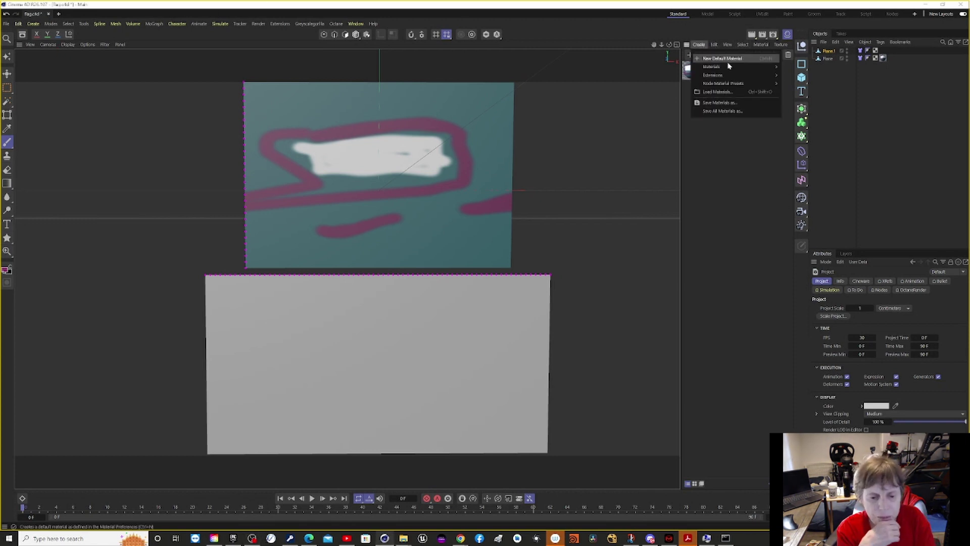
{"action": "mouse_move", "coordinate": [772, 67]}
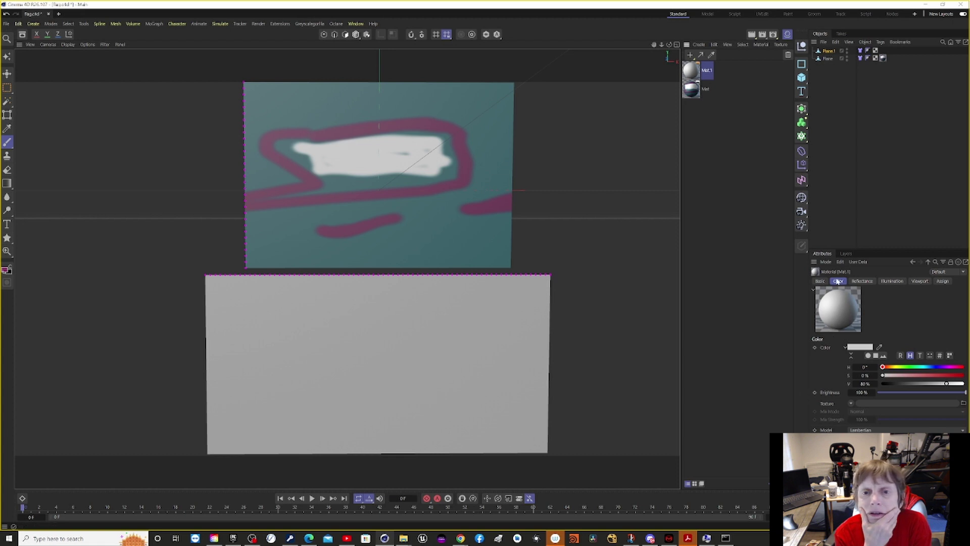
{"action": "left_click", "coordinate": [820, 281]}
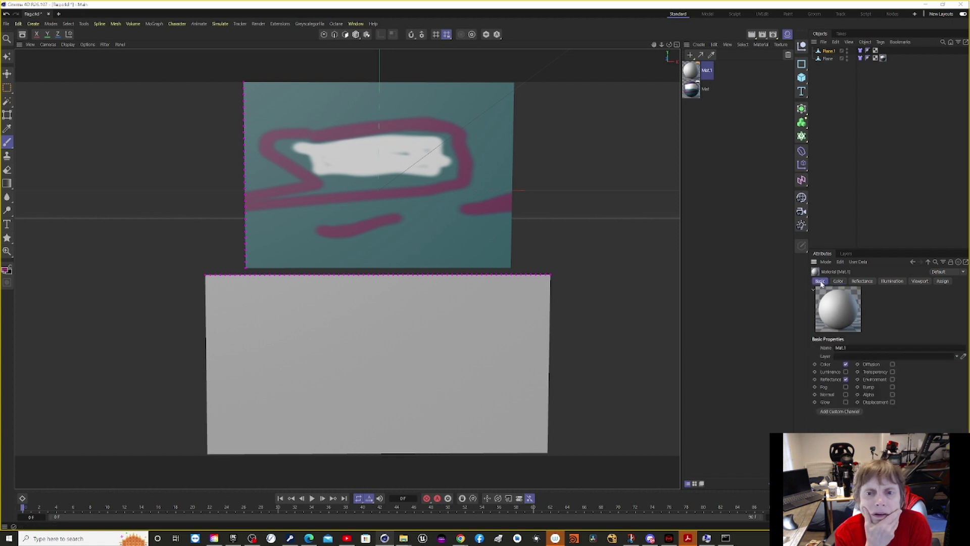
{"action": "right_click", "coordinate": [829, 365]}
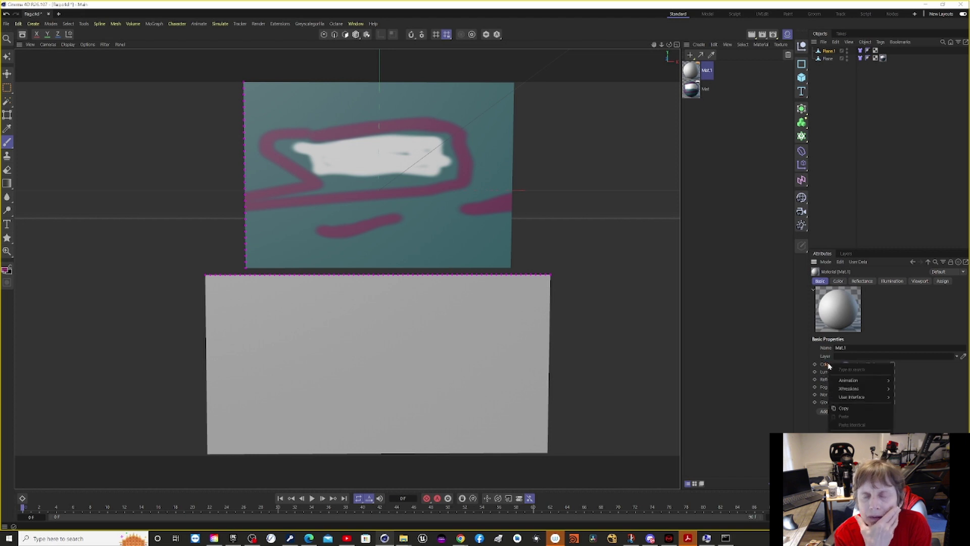
{"action": "left_click", "coordinate": [842, 284]}
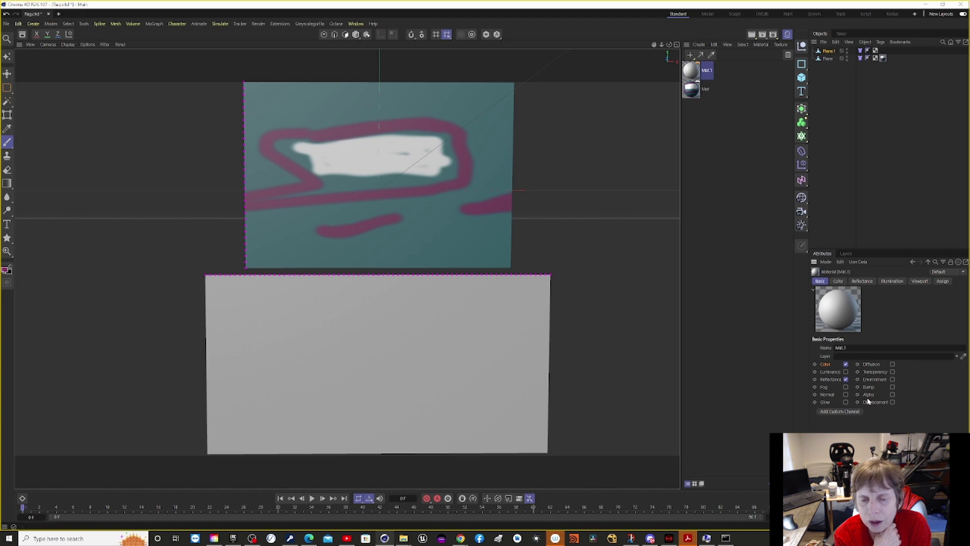
{"action": "left_click", "coordinate": [839, 281]}
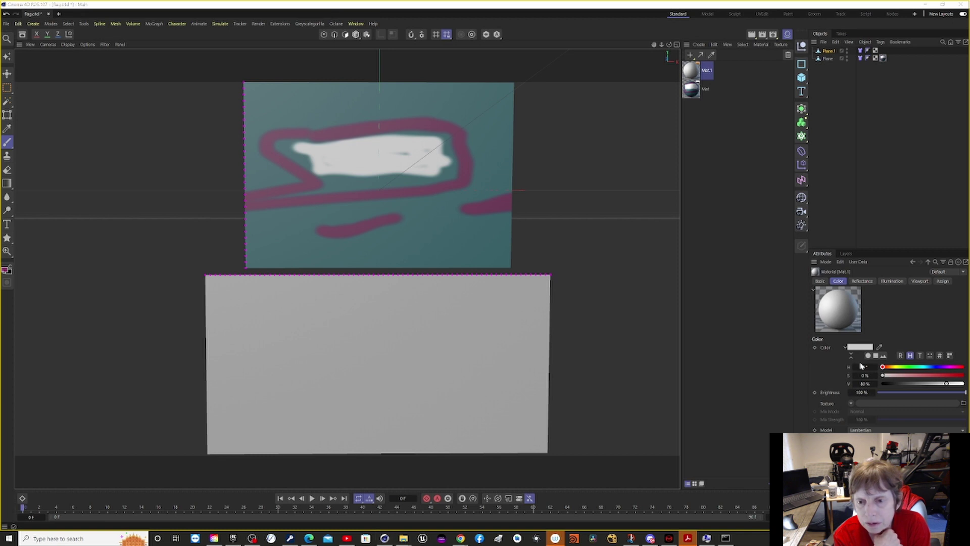
{"action": "left_click", "coordinate": [851, 404]}
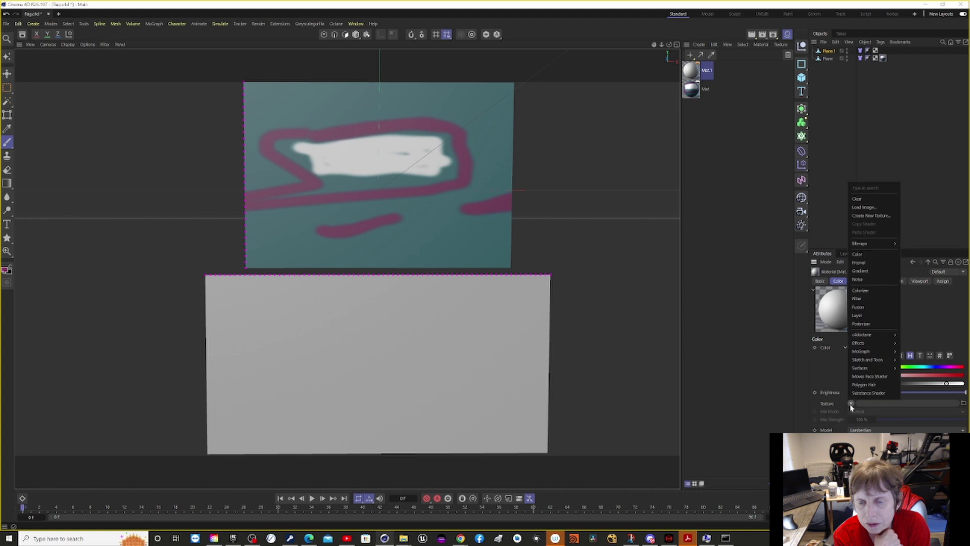
{"action": "left_click", "coordinate": [872, 216]}
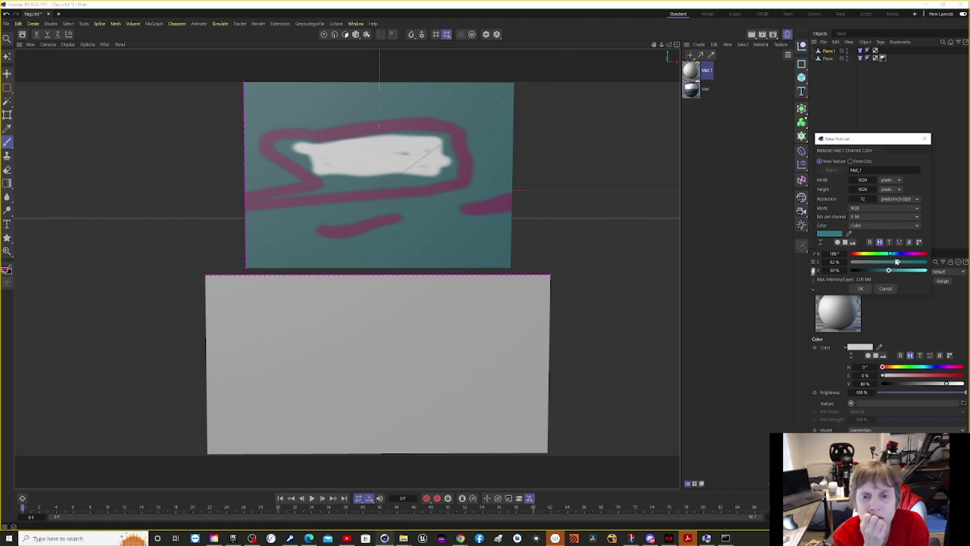
{"action": "left_click", "coordinate": [838, 235]}
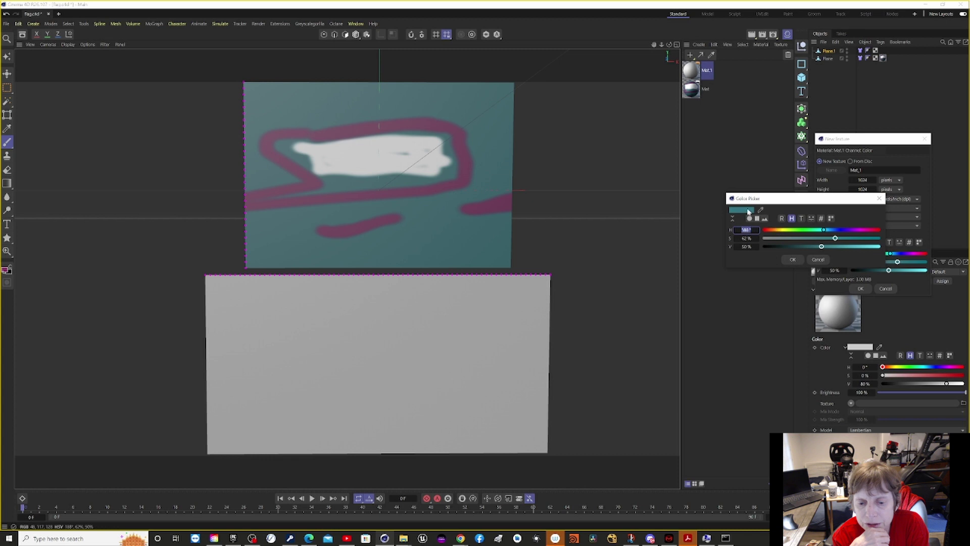
{"action": "left_click", "coordinate": [744, 210]}
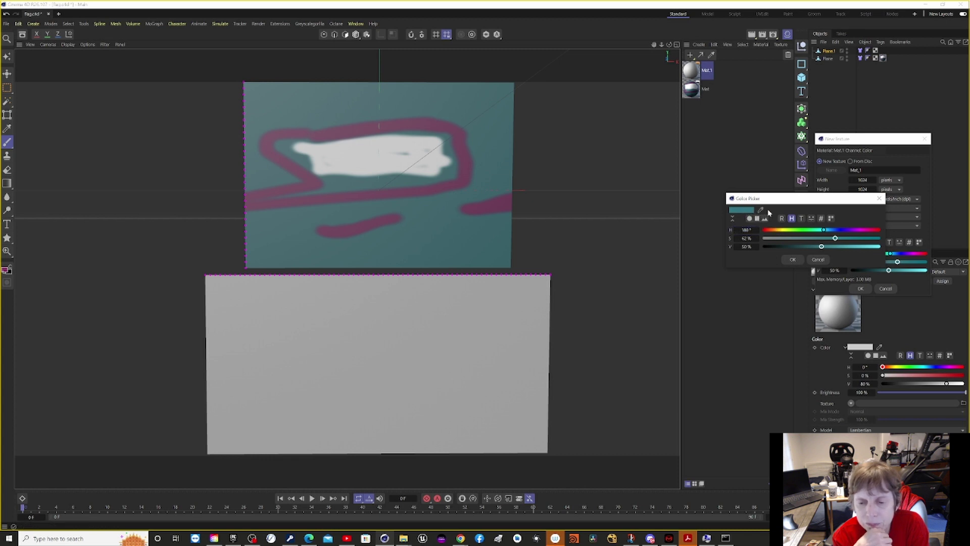
{"action": "left_click", "coordinate": [761, 210]}
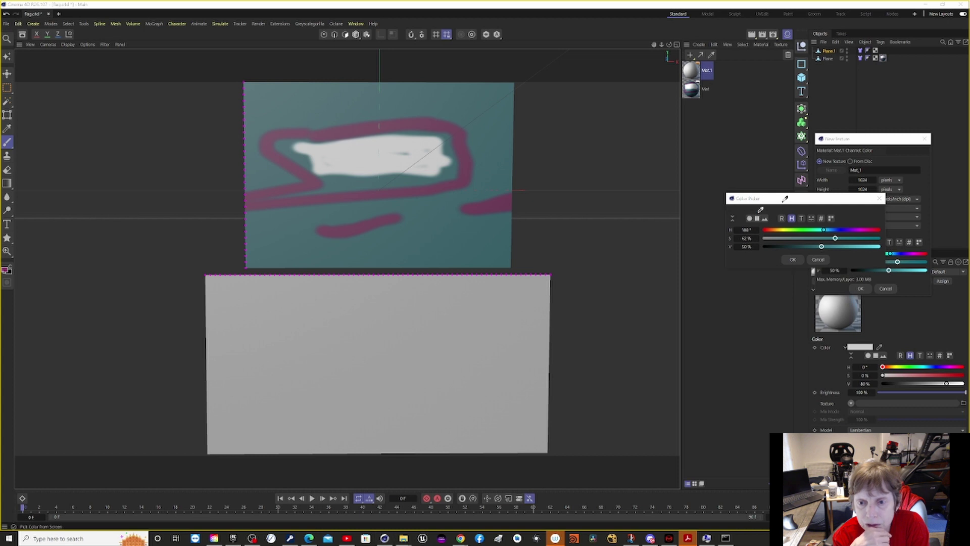
{"action": "left_click", "coordinate": [784, 198]}
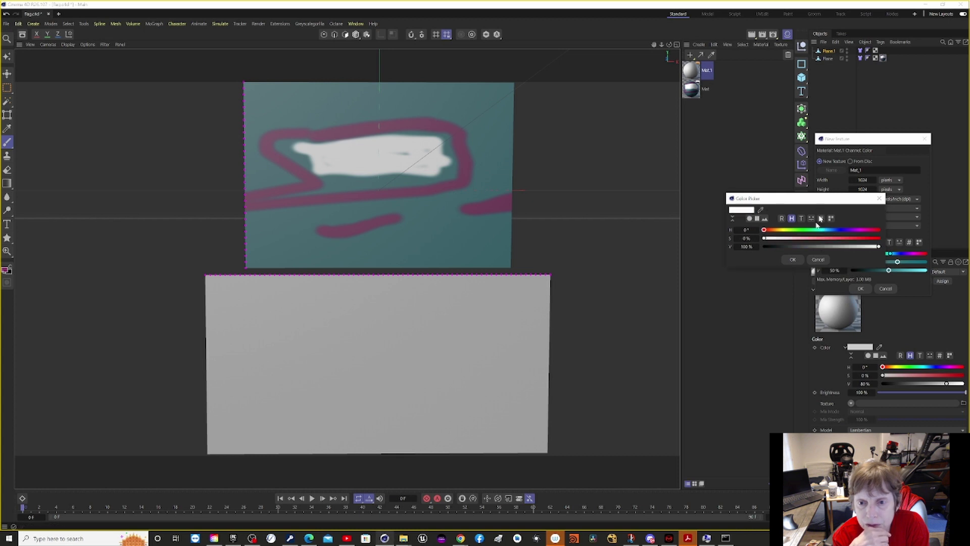
{"action": "left_click", "coordinate": [794, 260]}
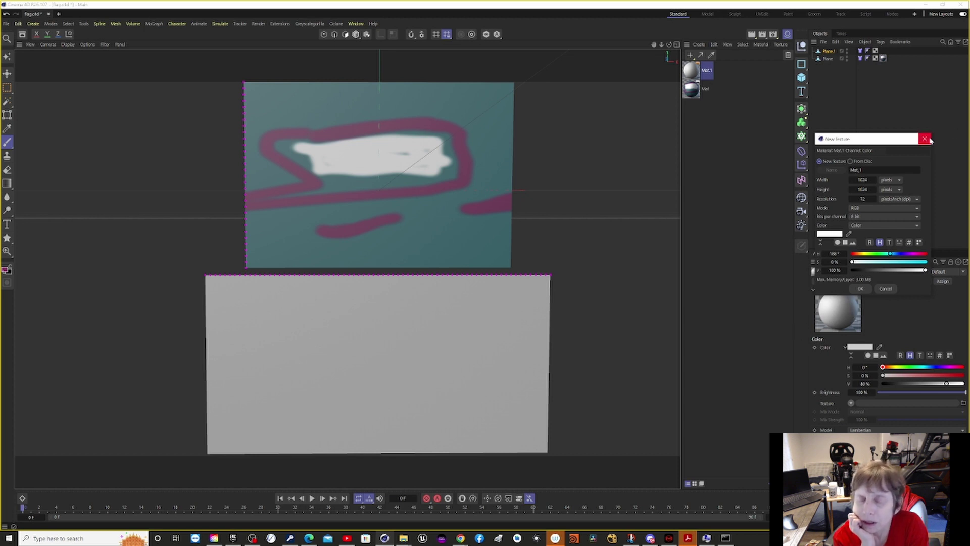
{"action": "left_click", "coordinate": [925, 140]}
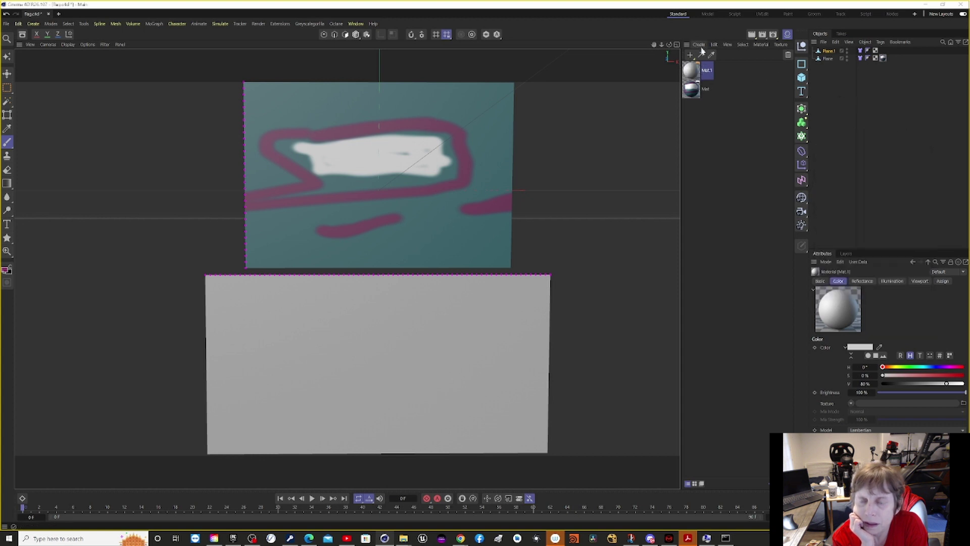
- Apply Mat.1 to the lower plane, keeping only one material tag, and move Mat.1 below Mat among the materials
{"action": "left_click_drag", "start_coordinate": [691, 71], "coordinate": [464, 320]}
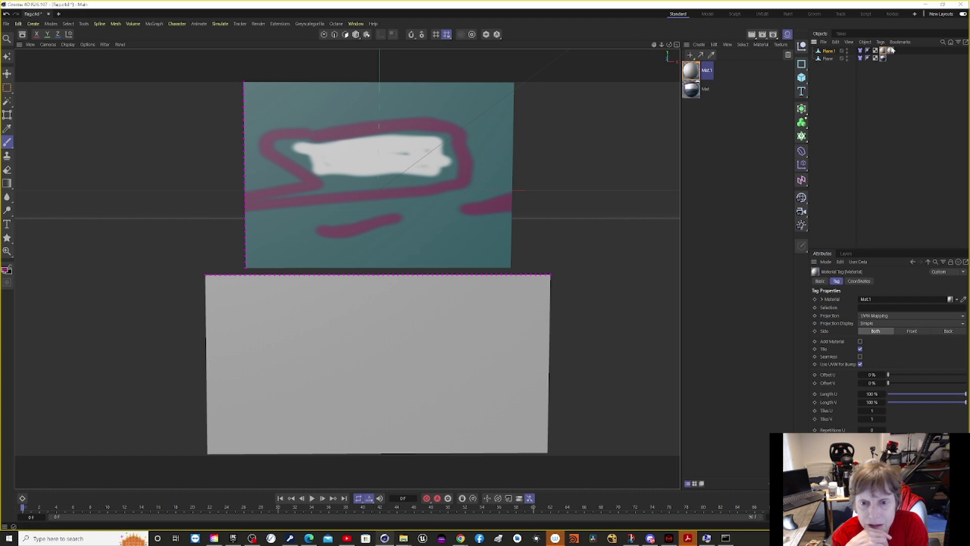
{"action": "left_click", "coordinate": [893, 50]}
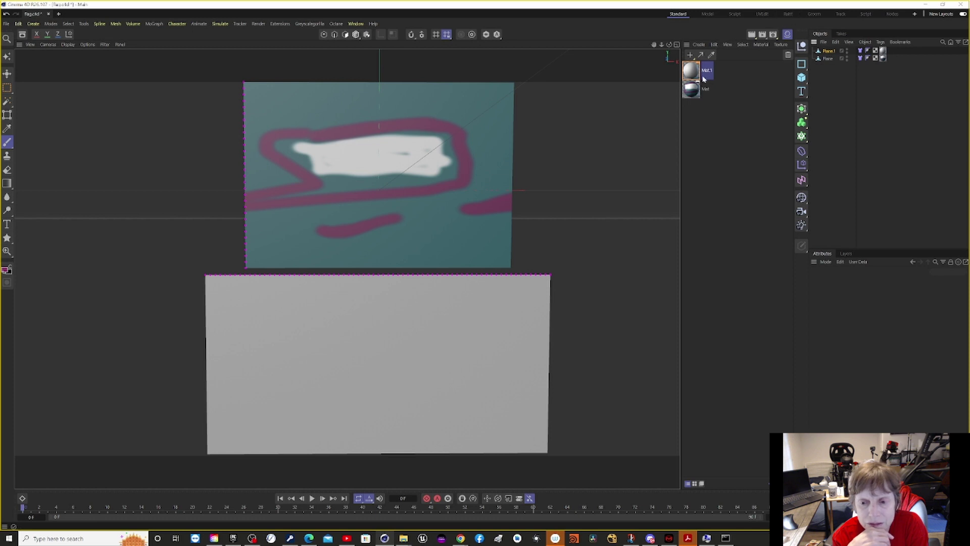
{"action": "left_click_drag", "start_coordinate": [693, 75], "coordinate": [691, 96]}
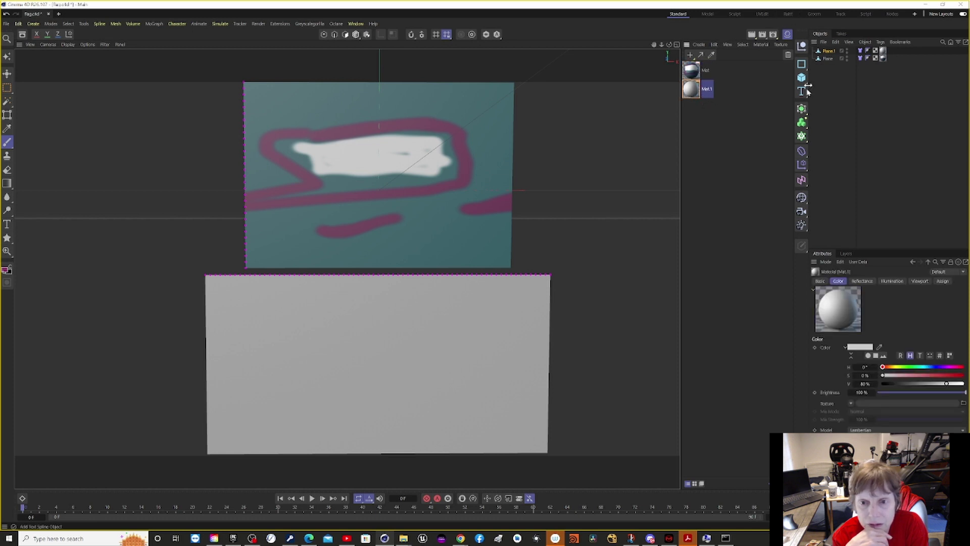
- Switch to the Paint layout with the material list displayed, and set the project's display color to white
{"action": "left_click", "coordinate": [793, 15]}
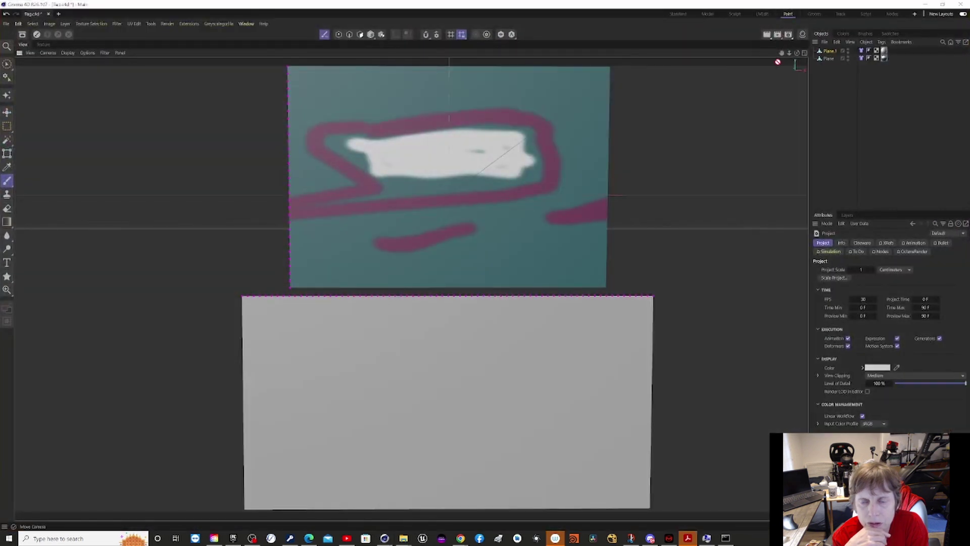
{"action": "left_click", "coordinate": [802, 35]}
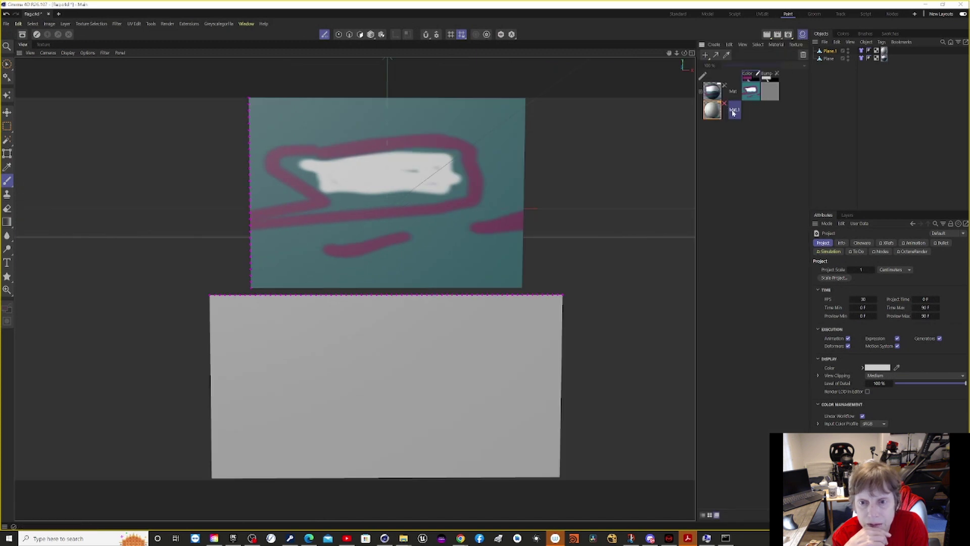
{"action": "left_click", "coordinate": [877, 369]}
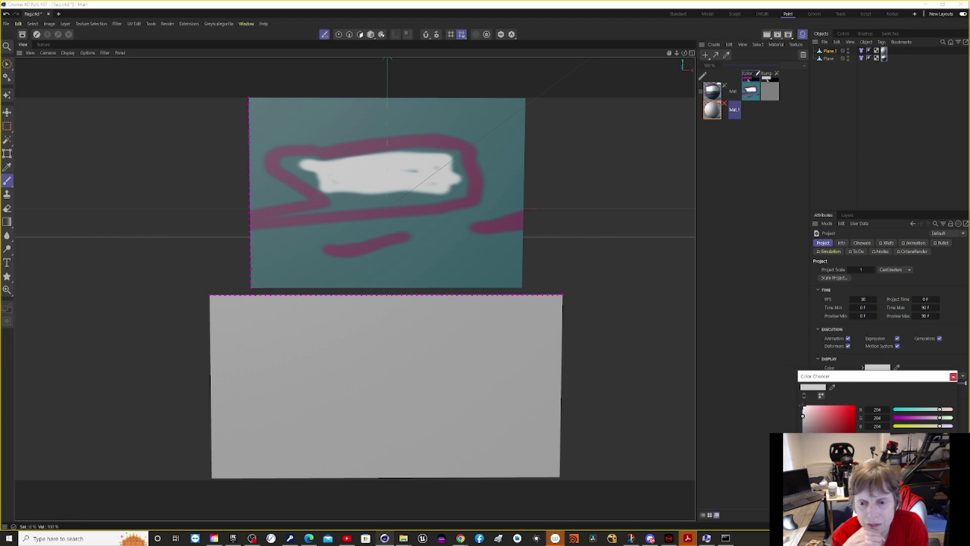
{"action": "left_click", "coordinate": [804, 405]}
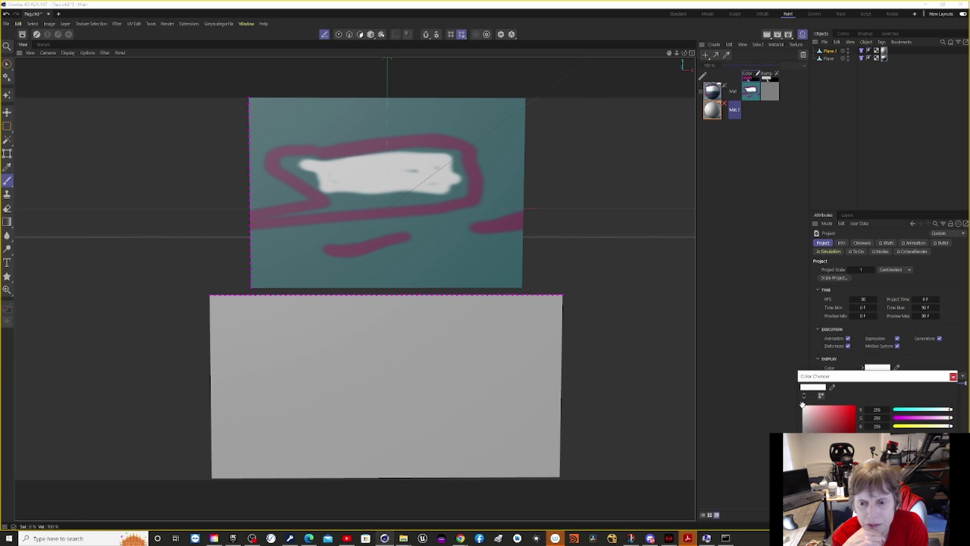
{"action": "left_click", "coordinate": [953, 377]}
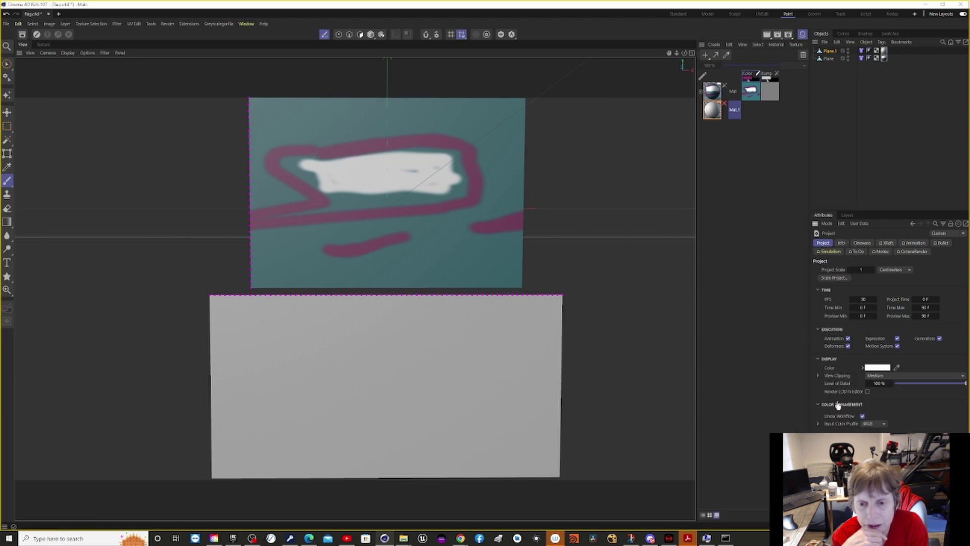
- Create a new 1024 x 1024 pixel texture with a white fill in the Color channel of Mat.1
{"action": "left_click", "coordinate": [714, 116]}
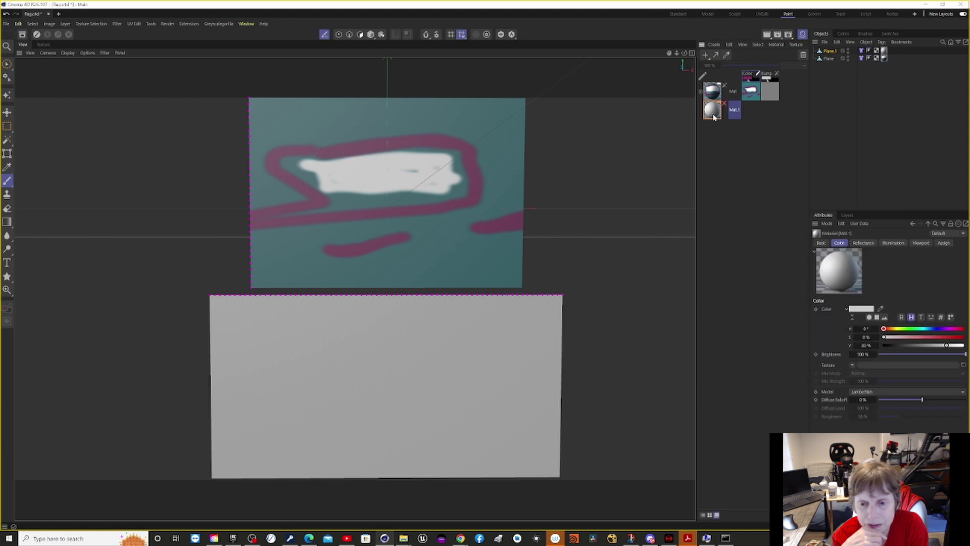
{"action": "left_click", "coordinate": [852, 365]}
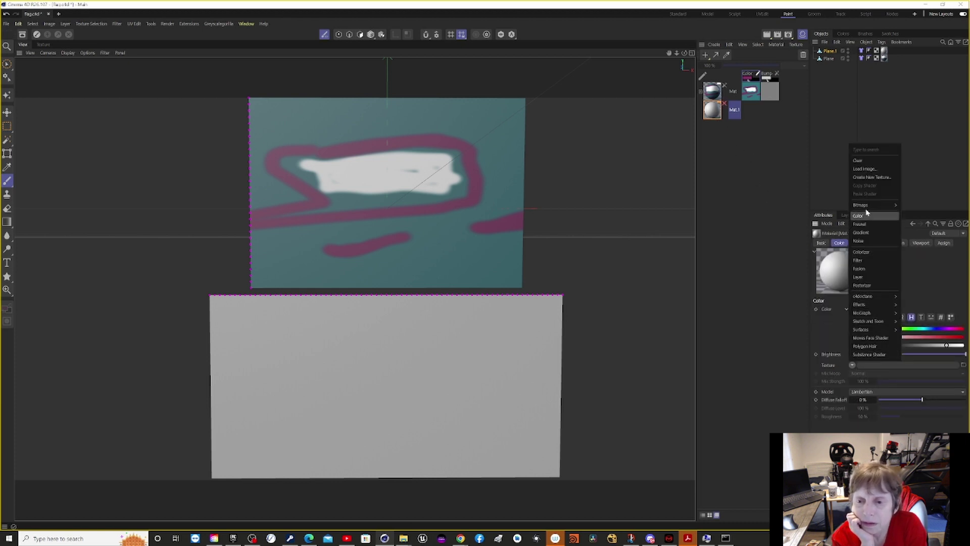
{"action": "left_click", "coordinate": [877, 178]}
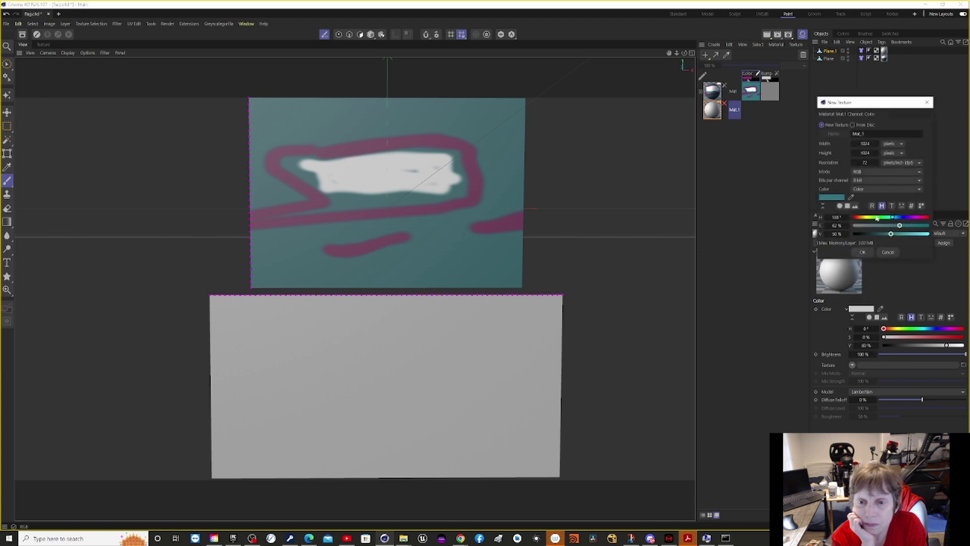
{"action": "left_click", "coordinate": [831, 197]}
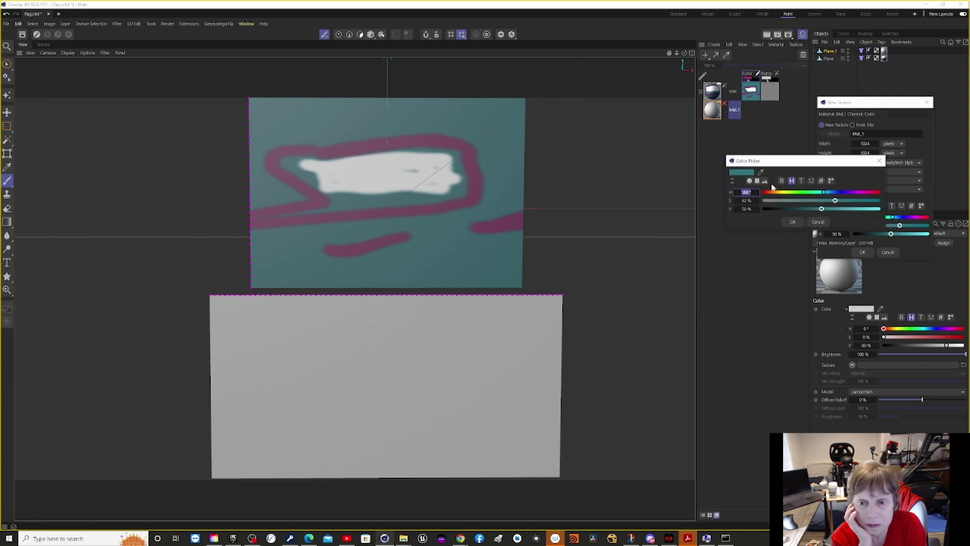
{"action": "left_click", "coordinate": [760, 171]}
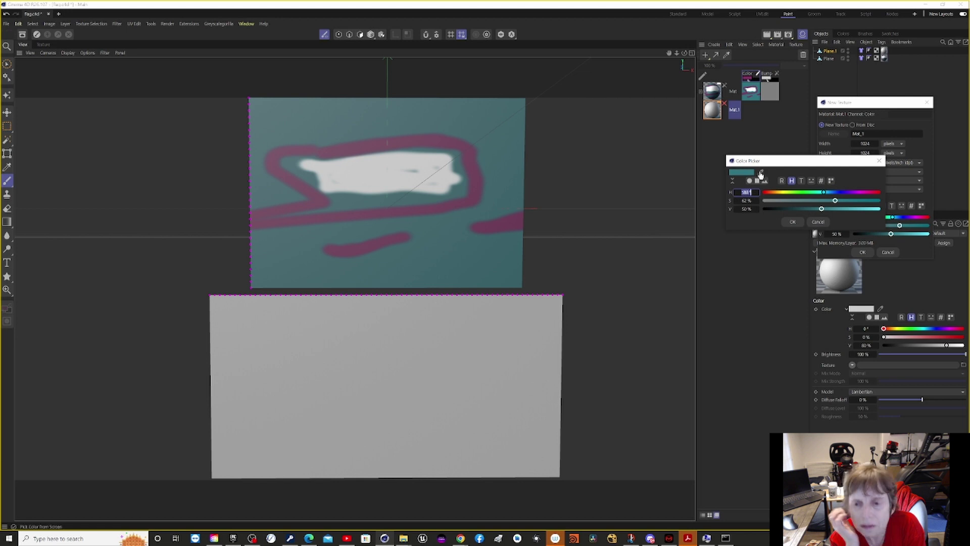
{"action": "left_click", "coordinate": [771, 161]}
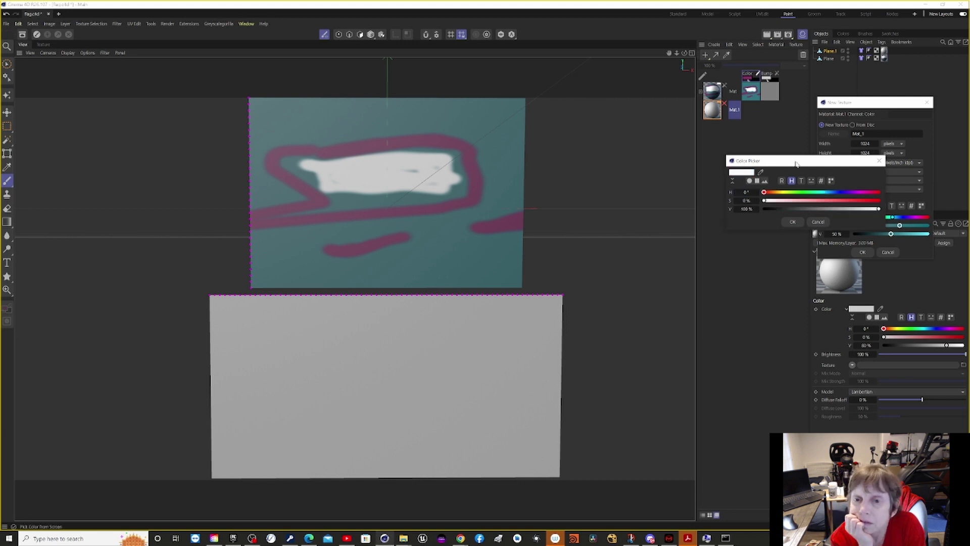
{"action": "left_click", "coordinate": [791, 223]}
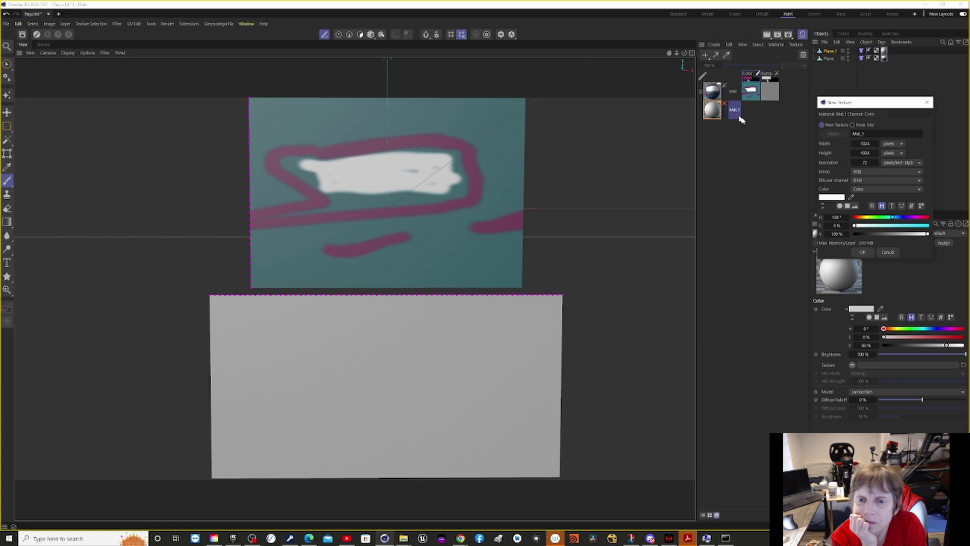
{"action": "left_click", "coordinate": [862, 252]}
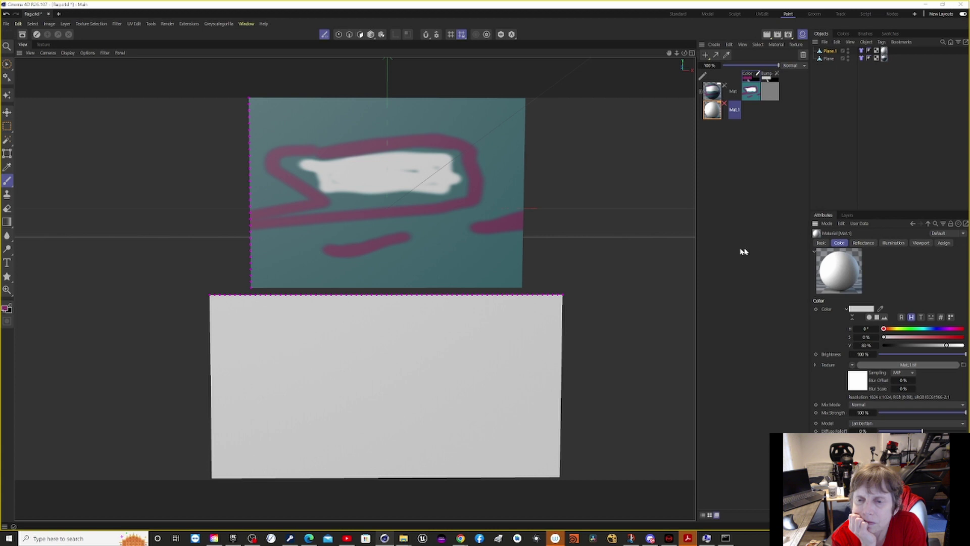
- Enable Mat.1 for painting, expand its color texture and add a new layer above the Background
{"action": "left_click", "coordinate": [726, 105]}
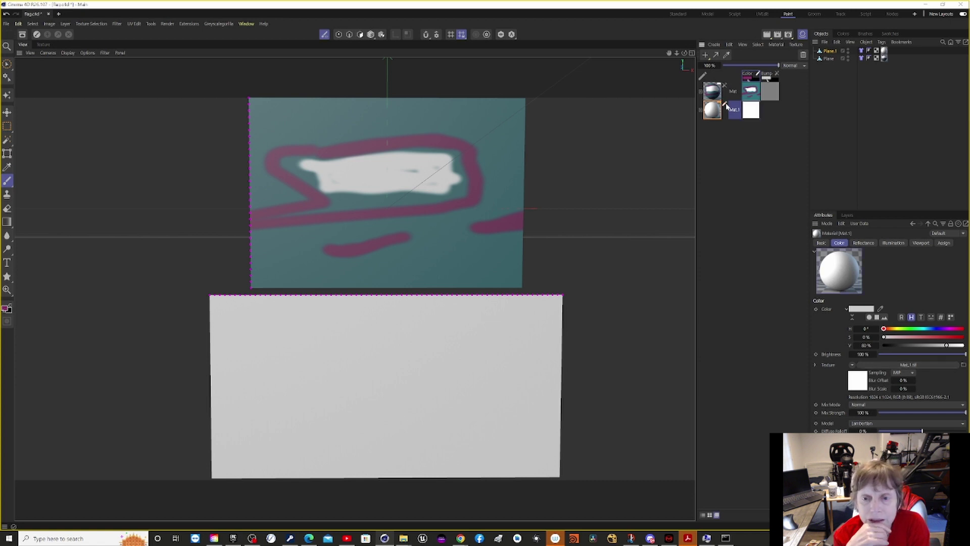
{"action": "left_click", "coordinate": [701, 111]}
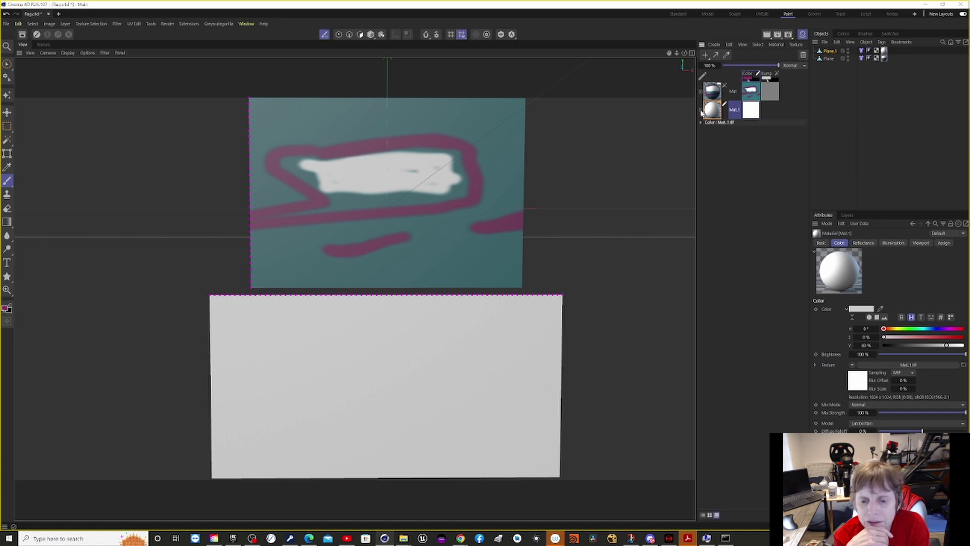
{"action": "left_click", "coordinate": [701, 122]}
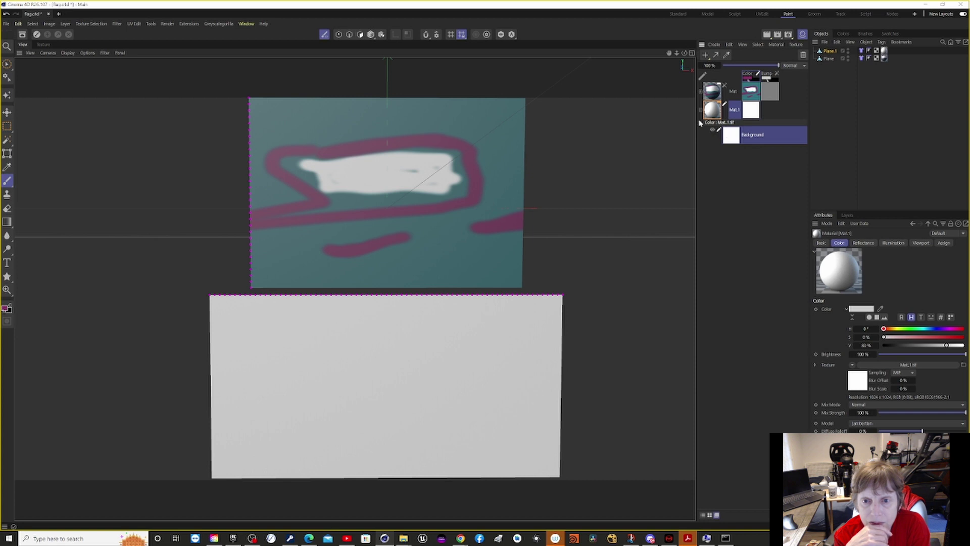
{"action": "right_click", "coordinate": [737, 134]}
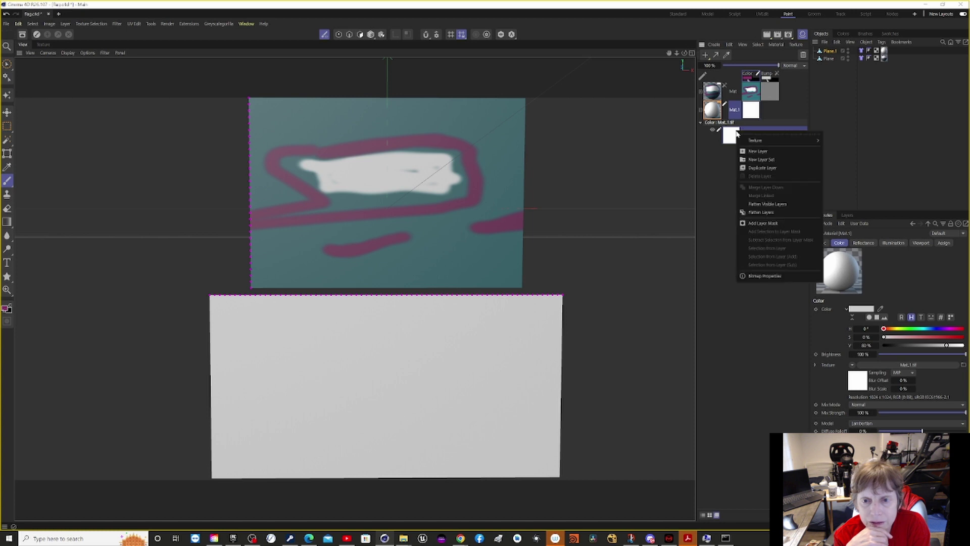
{"action": "mouse_move", "coordinate": [750, 142]}
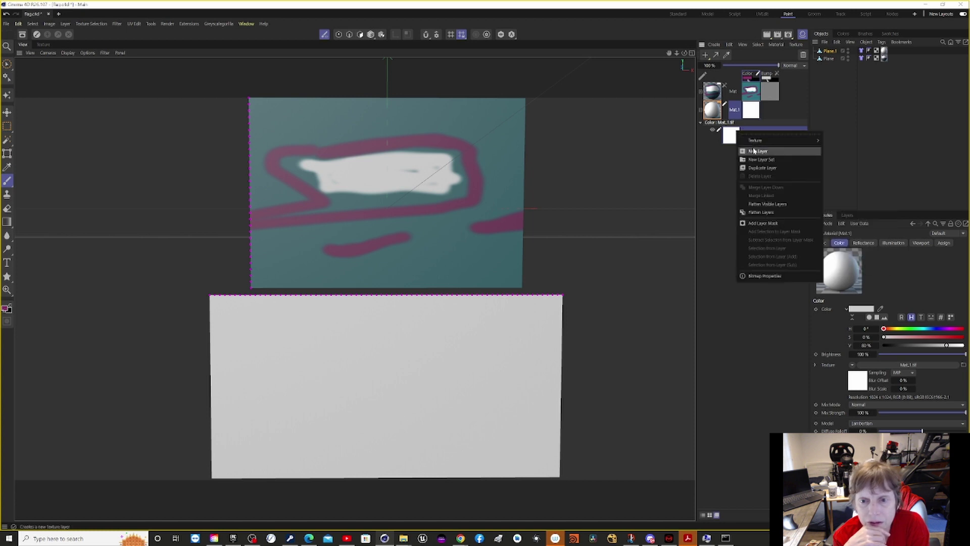
{"action": "left_click", "coordinate": [754, 151]}
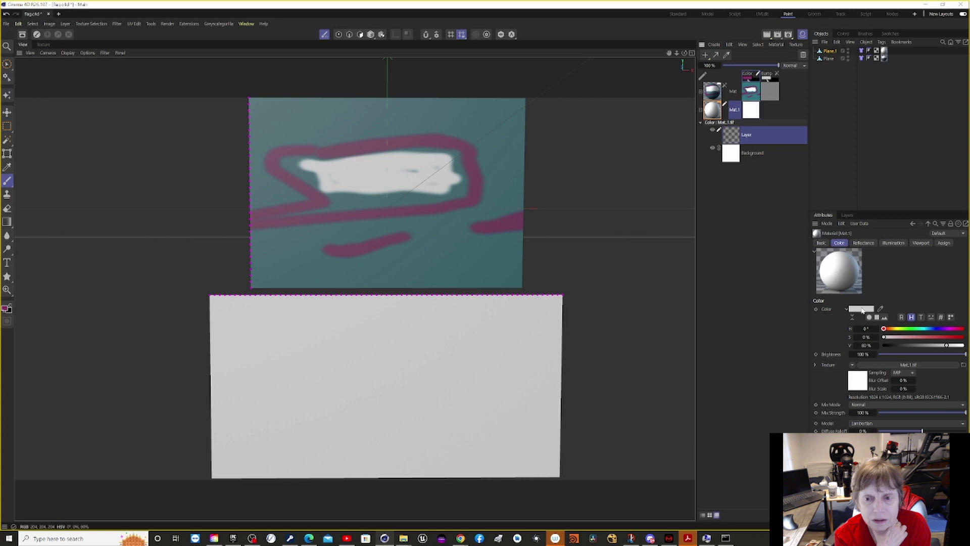
{"action": "left_click", "coordinate": [957, 338]}
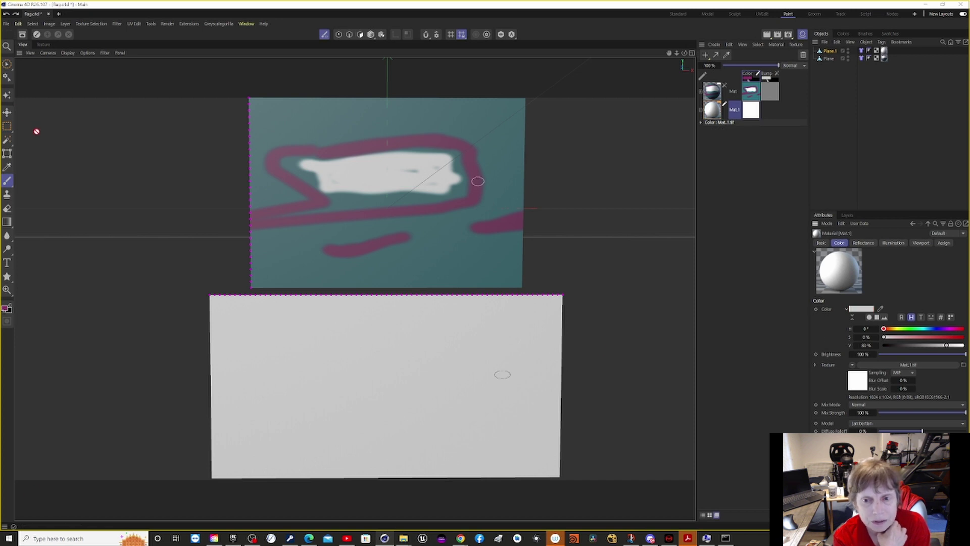
- Activate the Brush tool and show the paint color settings
{"action": "left_click", "coordinate": [7, 180]}
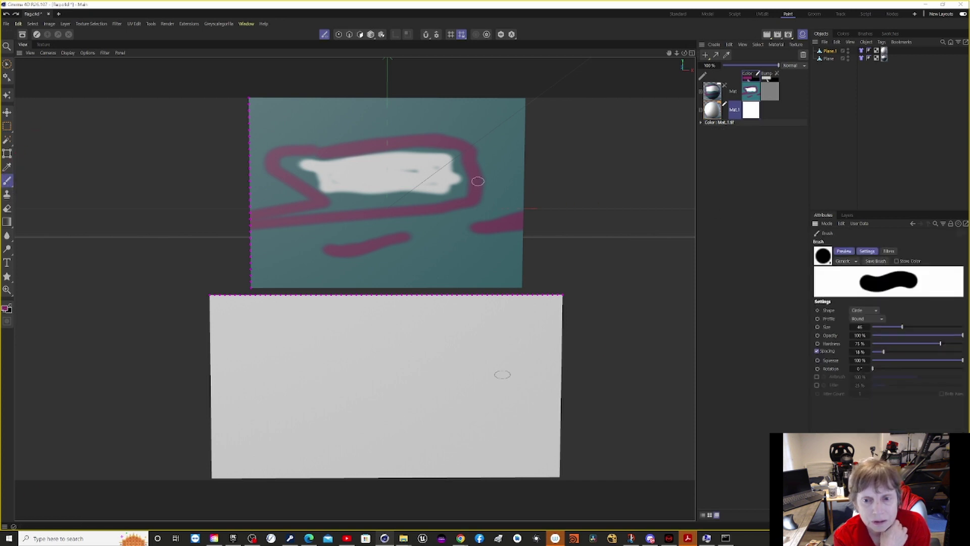
{"action": "left_click", "coordinate": [849, 33]}
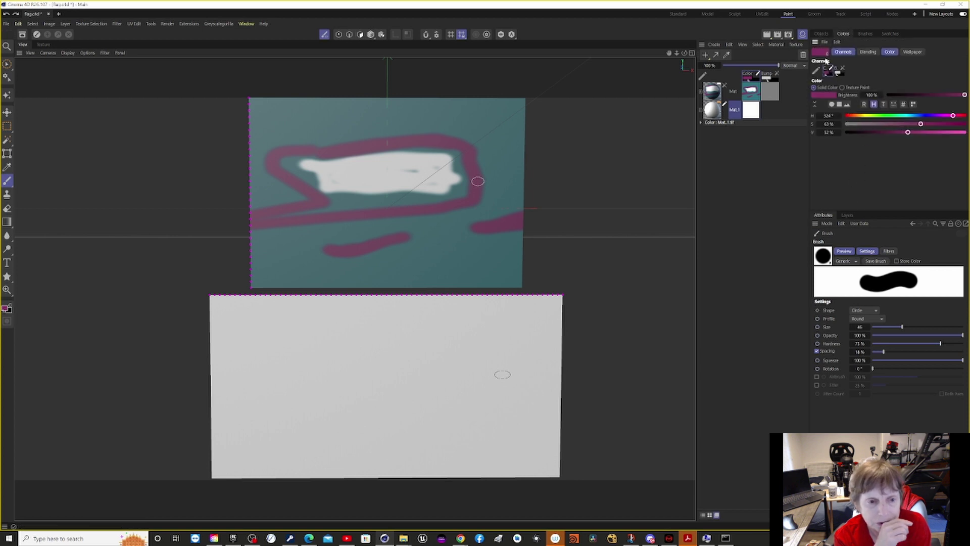
- Try to choose the red swatch A3 from the color presets as the paint color
{"action": "left_click", "coordinate": [821, 54]}
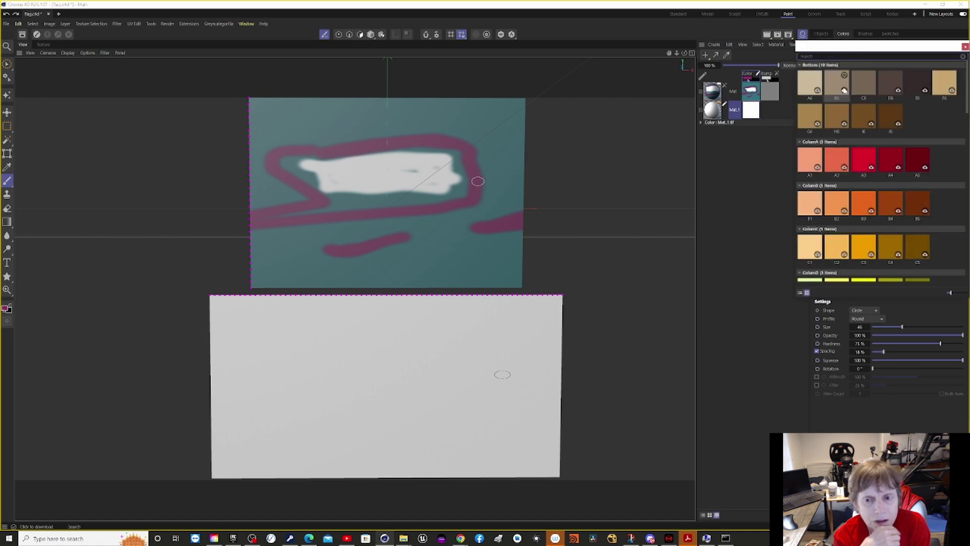
{"action": "left_click", "coordinate": [865, 162]}
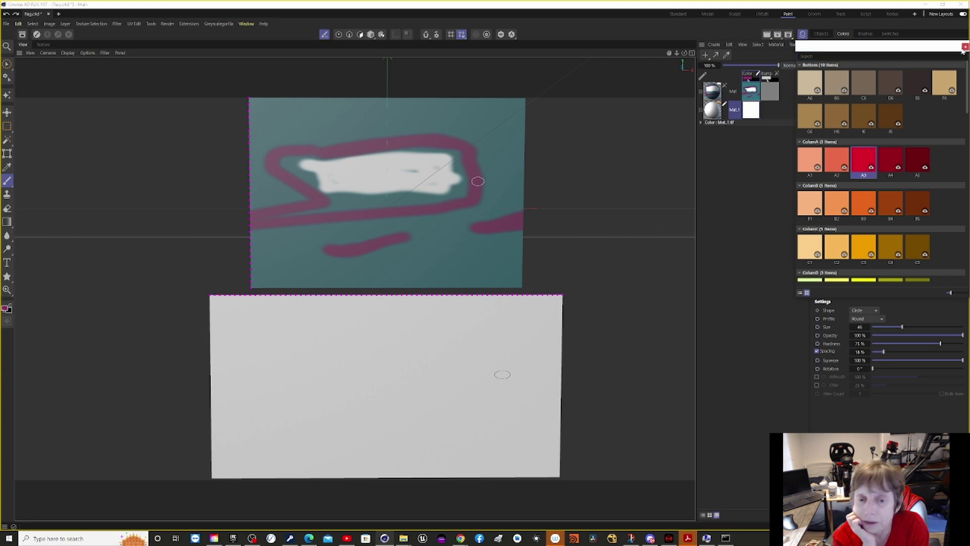
{"action": "left_click", "coordinate": [965, 46]}
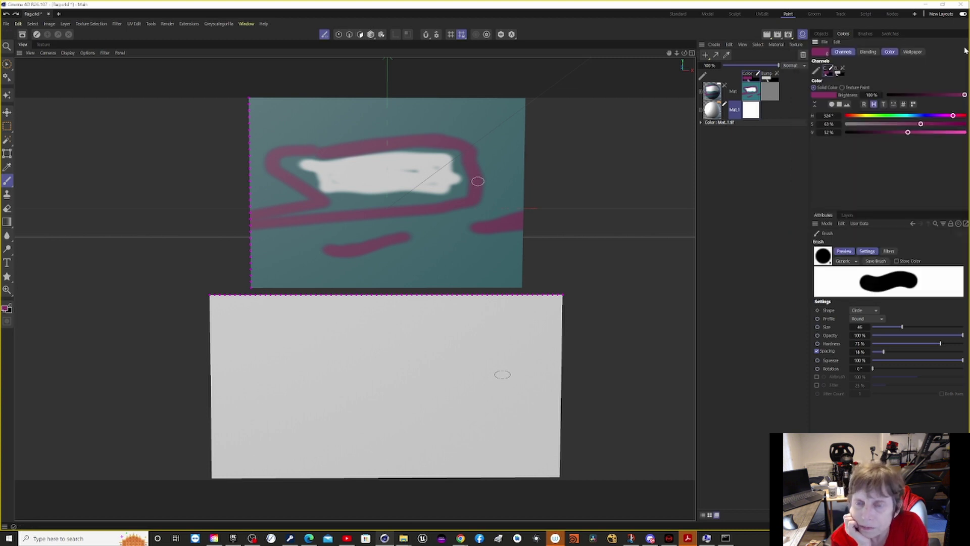
- Set the paint color to a strong red with hue 354°, saturation 94% and value about 88%
{"action": "left_click", "coordinate": [832, 97]}
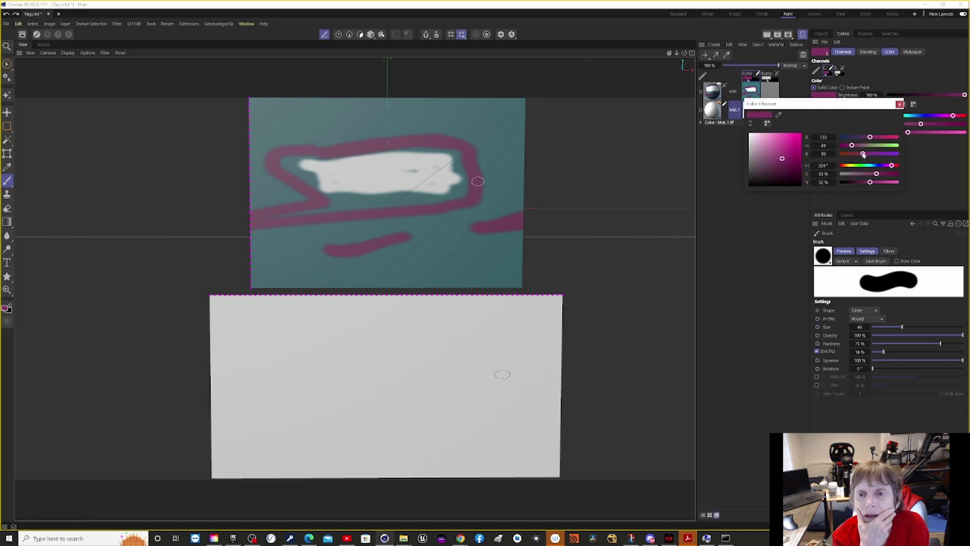
{"action": "left_click_drag", "start_coordinate": [892, 168], "coordinate": [898, 166]}
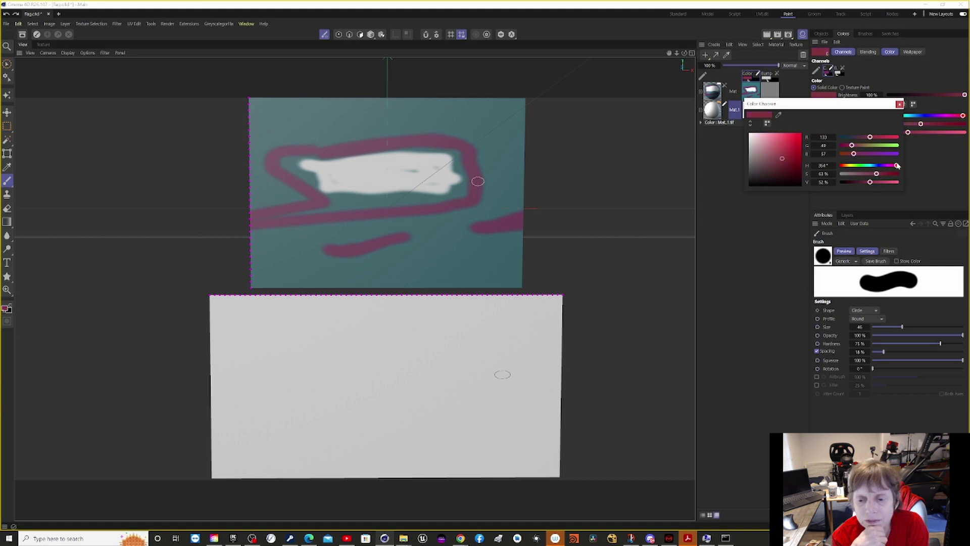
{"action": "left_click", "coordinate": [794, 139]}
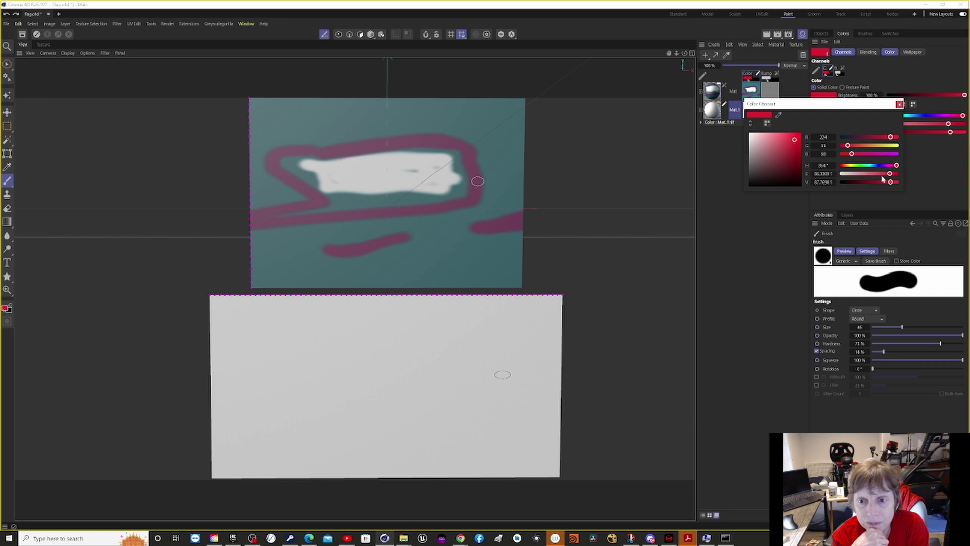
{"action": "left_click_drag", "start_coordinate": [891, 174], "coordinate": [895, 176]}
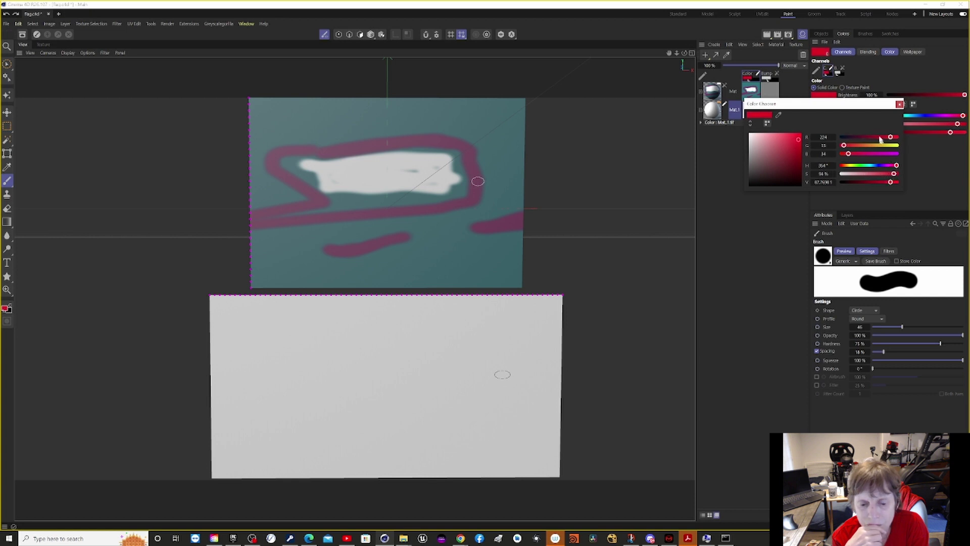
{"action": "left_click", "coordinate": [900, 104]}
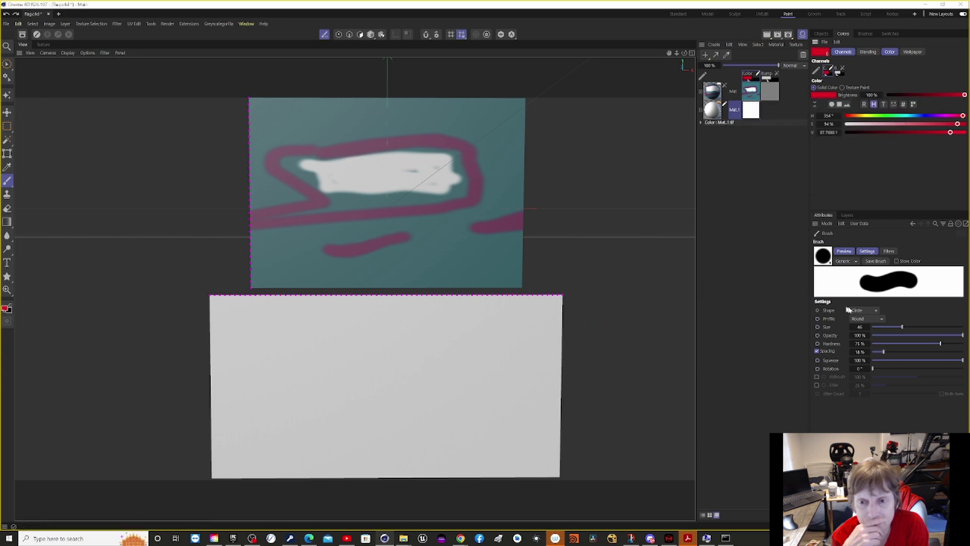
- Enlarge the brush to a size of about 80 and paint a filled red circle in the middle of the lower plane
{"action": "left_click_drag", "start_coordinate": [902, 328], "coordinate": [913, 329]}
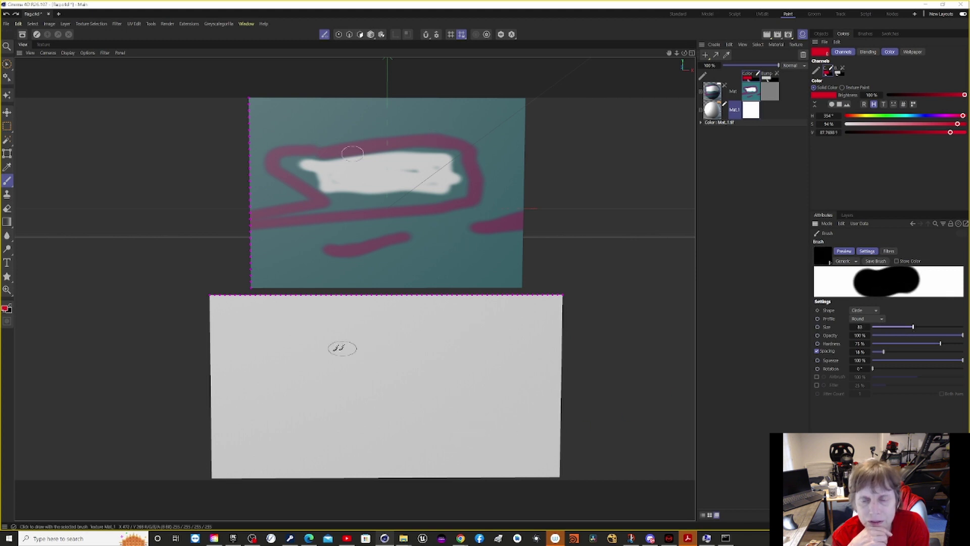
{"action": "mouse_move", "coordinate": [362, 350]}
{"action": "left_mouse_down"}
{"action": "mouse_move", "coordinate": [348, 387]}
{"action": "mouse_move", "coordinate": [379, 401]}
{"action": "mouse_move", "coordinate": [406, 358]}
{"action": "mouse_move", "coordinate": [378, 352]}
{"action": "mouse_move", "coordinate": [367, 373]}
{"action": "mouse_move", "coordinate": [374, 380]}
{"action": "mouse_move", "coordinate": [380, 368]}
{"action": "mouse_move", "coordinate": [350, 340]}
{"action": "mouse_move", "coordinate": [356, 364]}
{"action": "mouse_move", "coordinate": [339, 357]}
{"action": "mouse_move", "coordinate": [340, 392]}
{"action": "mouse_move", "coordinate": [374, 410]}
{"action": "mouse_move", "coordinate": [399, 400]}
{"action": "mouse_move", "coordinate": [420, 358]}
{"action": "mouse_move", "coordinate": [381, 340]}
{"action": "mouse_move", "coordinate": [335, 393]}
{"action": "mouse_move", "coordinate": [363, 411]}
{"action": "mouse_move", "coordinate": [383, 406]}
{"action": "left_mouse_up"}
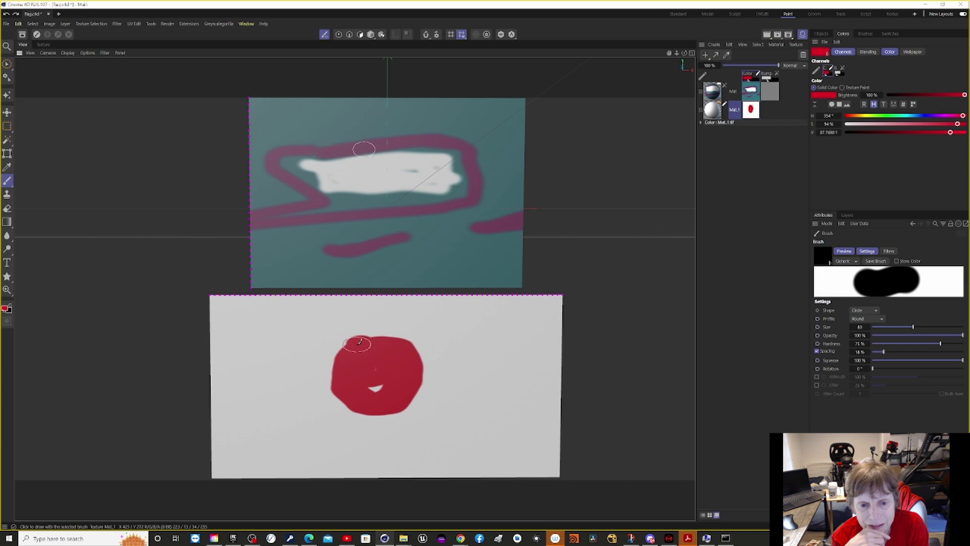
{"action": "mouse_move", "coordinate": [359, 342]}
{"action": "left_mouse_down"}
{"action": "mouse_move", "coordinate": [354, 355]}
{"action": "mouse_move", "coordinate": [381, 392]}
{"action": "left_mouse_up"}
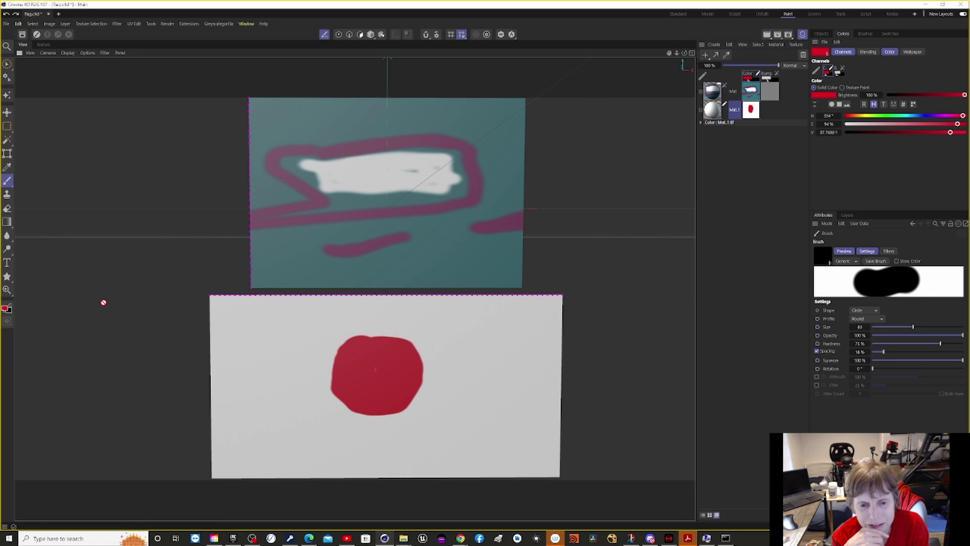
- Save the project together with the changes to its painted textures
{"action": "left_click", "coordinate": [7, 23]}
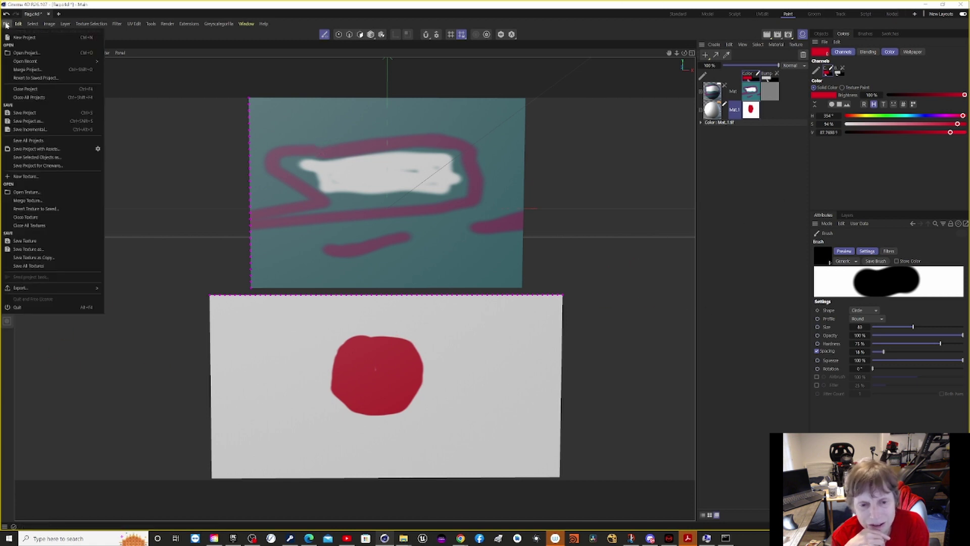
{"action": "left_click", "coordinate": [43, 116]}
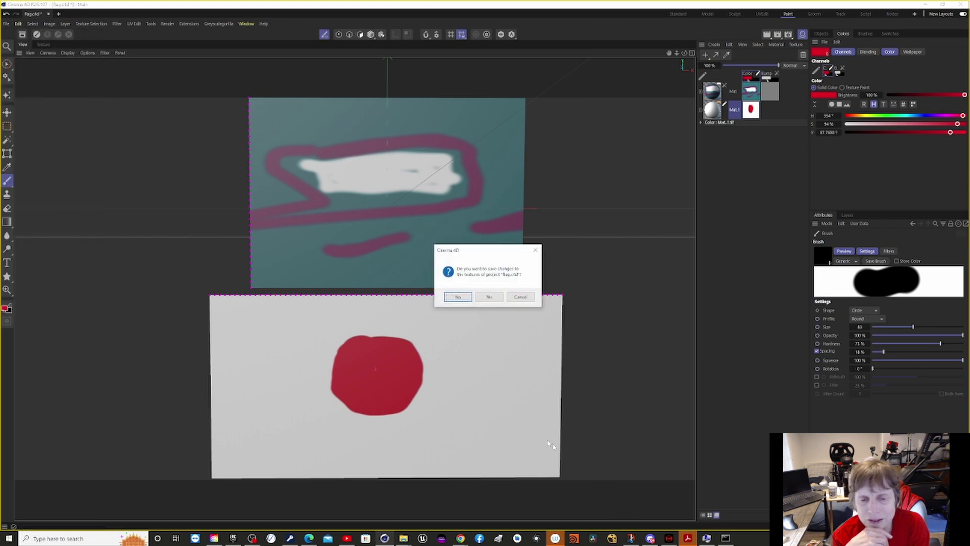
{"action": "left_click", "coordinate": [457, 296]}
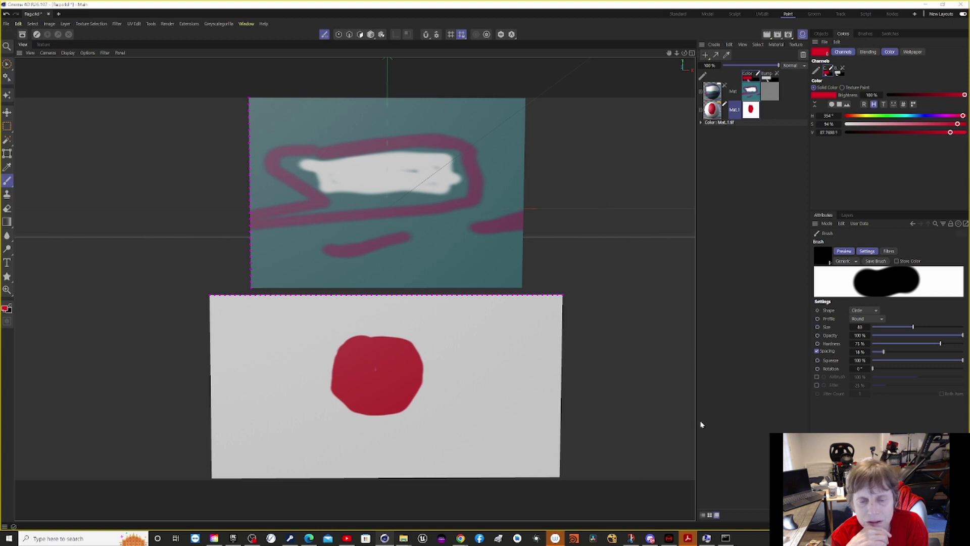
- Inspect the lower plane's painted texture flat in the texture UV editor and return to the perspective view
{"action": "left_click", "coordinate": [701, 123]}
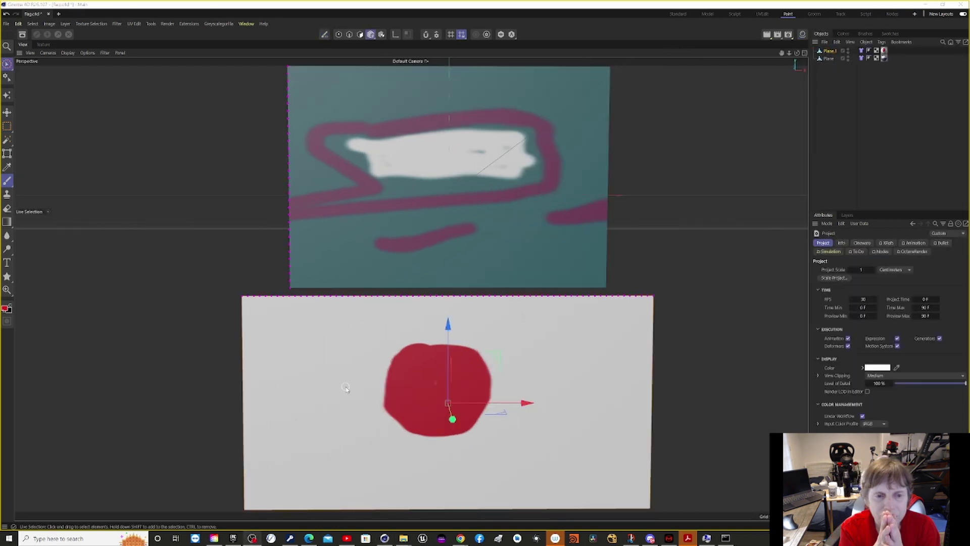
{"action": "left_click", "coordinate": [42, 45]}
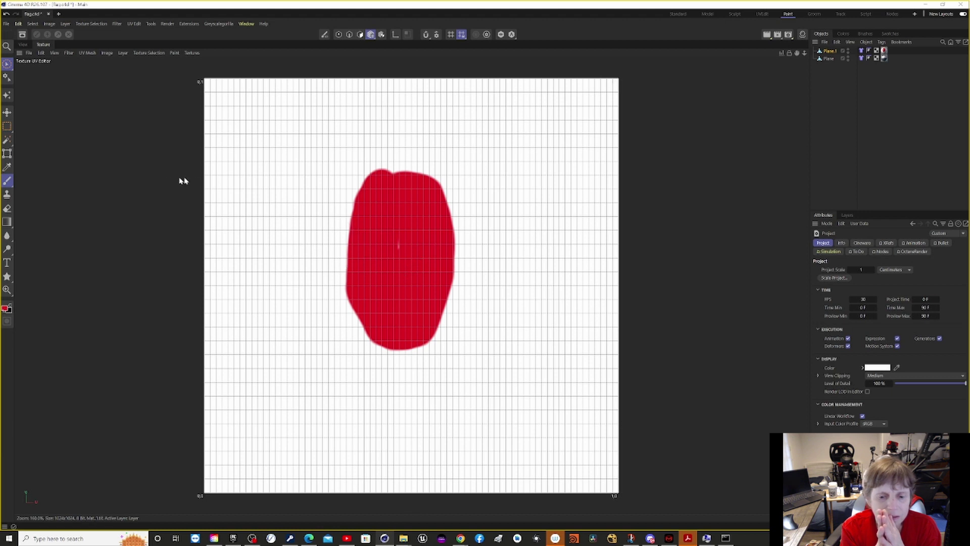
{"action": "left_click", "coordinate": [23, 45]}
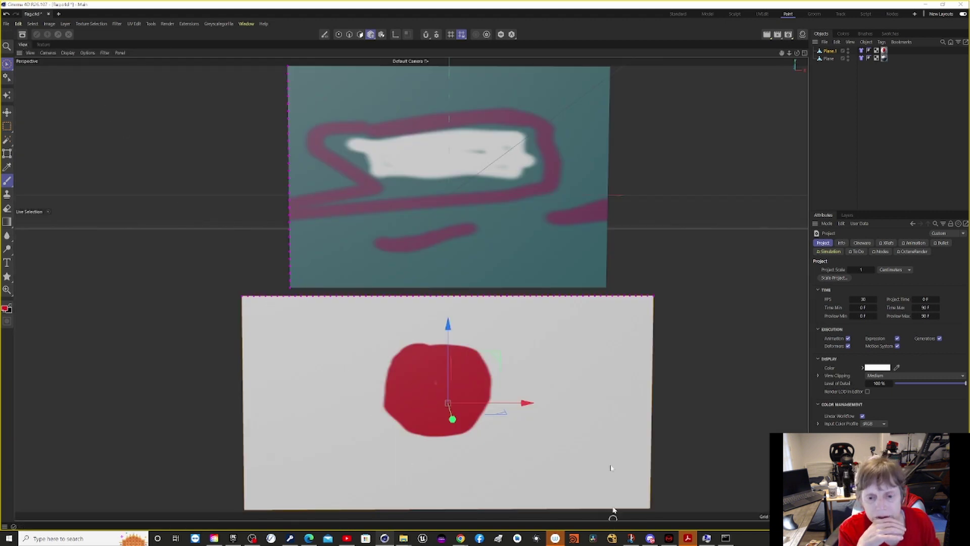
- Switch to the Standard layout and save the project again
{"action": "left_click", "coordinate": [678, 14]}
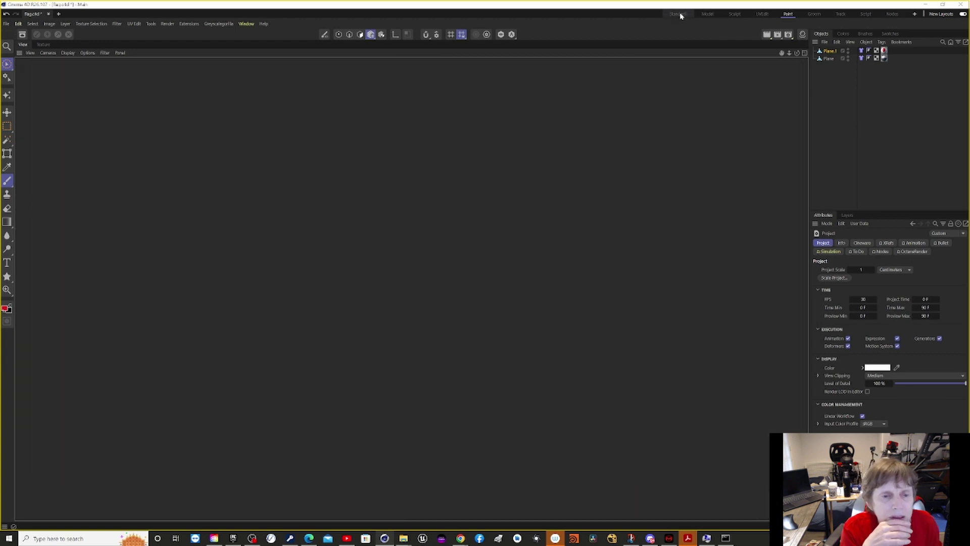
{"action": "left_click", "coordinate": [10, 24]}
{"action": "mouse_move", "coordinate": [18, 24]}
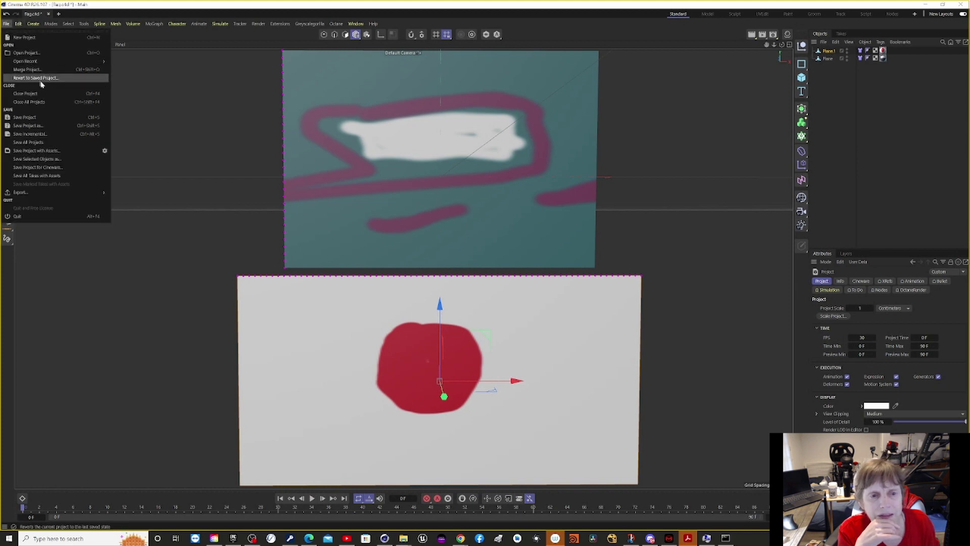
{"action": "left_click", "coordinate": [54, 116]}
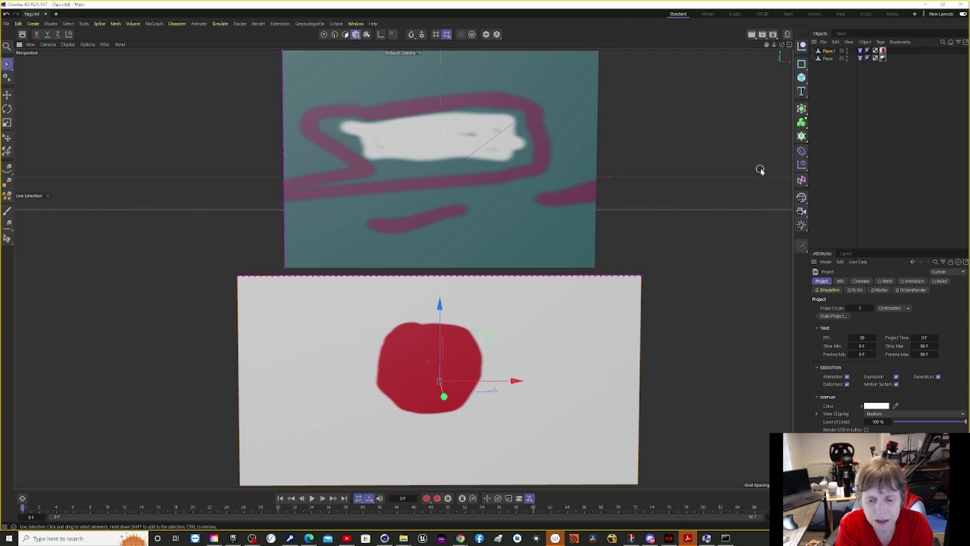
- Start an FBX export of only the lower plane Plane.1, check the materials, animation, geometry and general settings, and accept them
{"action": "left_click", "coordinate": [829, 51]}
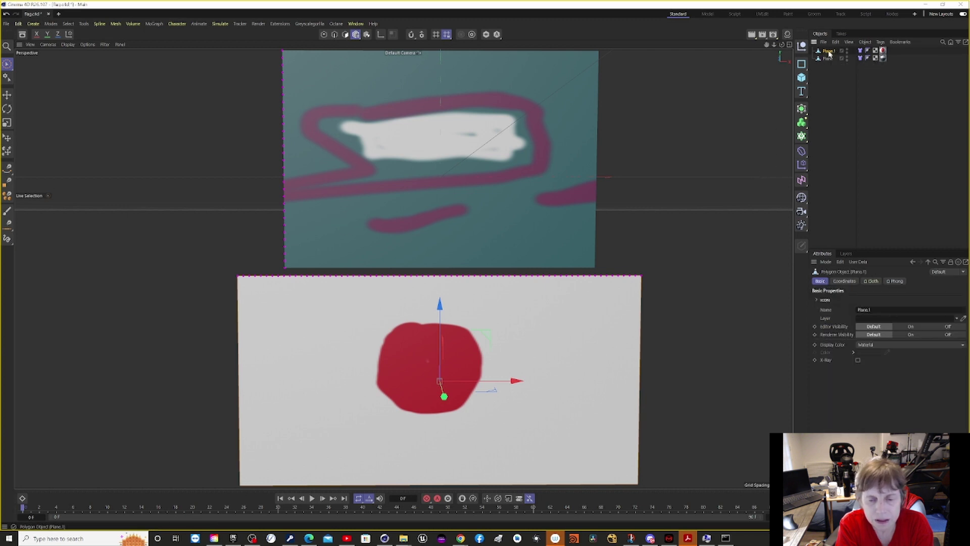
{"action": "left_click", "coordinate": [7, 24]}
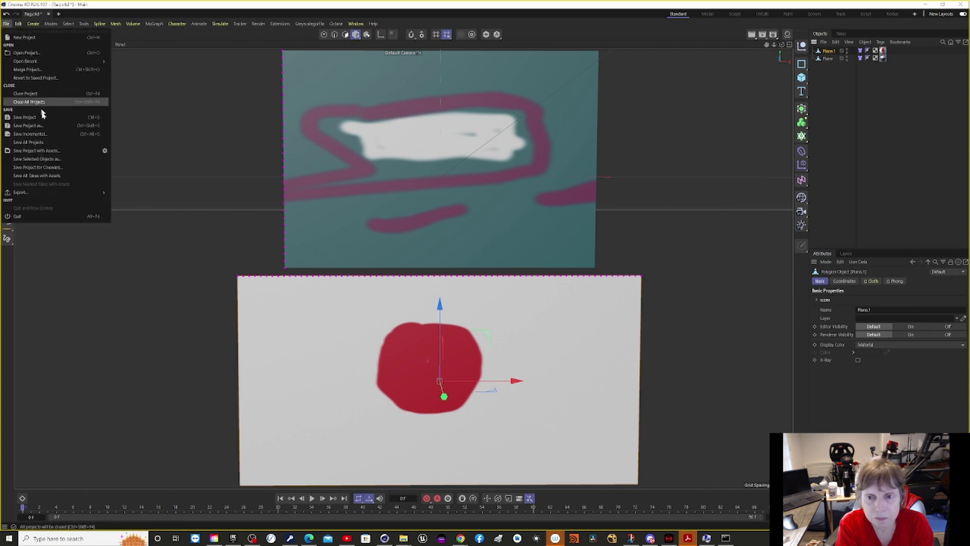
{"action": "mouse_move", "coordinate": [57, 196]}
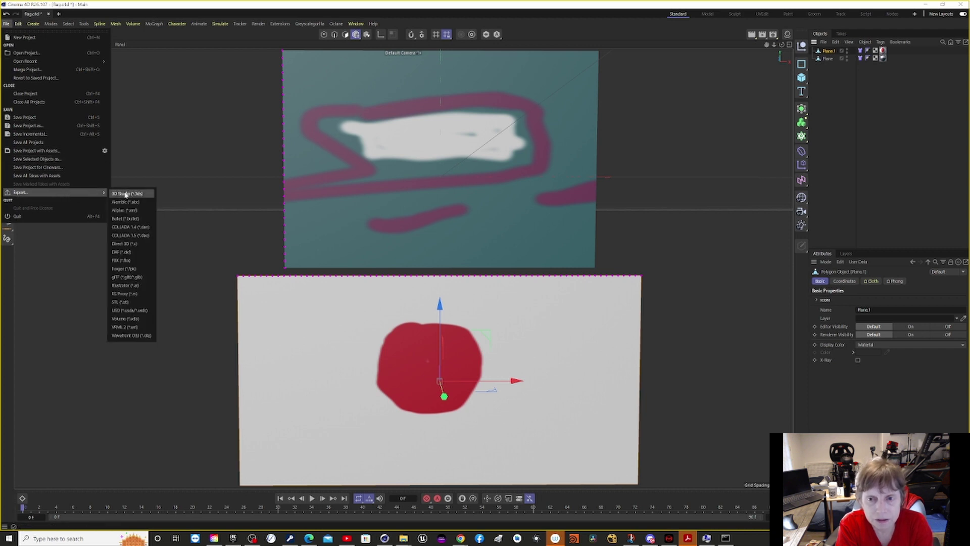
{"action": "left_click", "coordinate": [123, 260]}
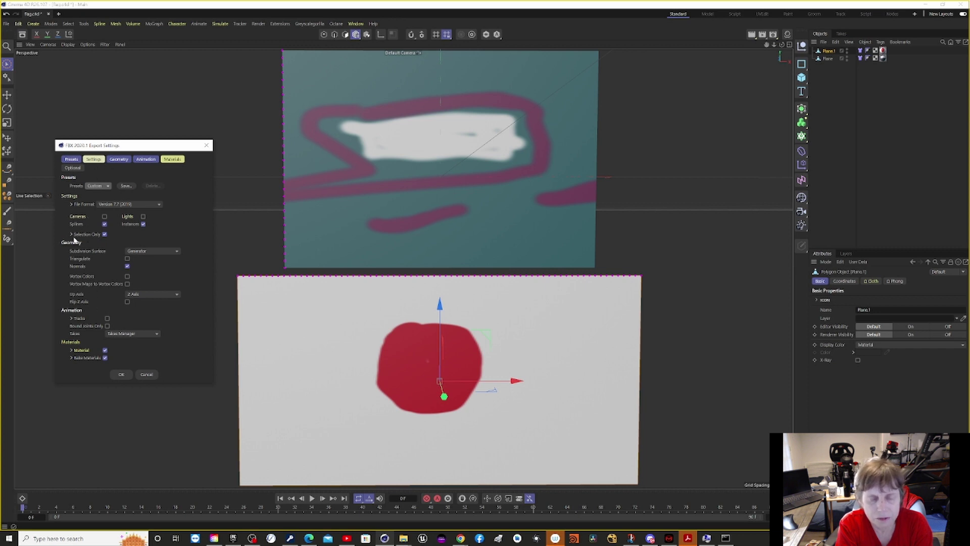
{"action": "left_click", "coordinate": [169, 160]}
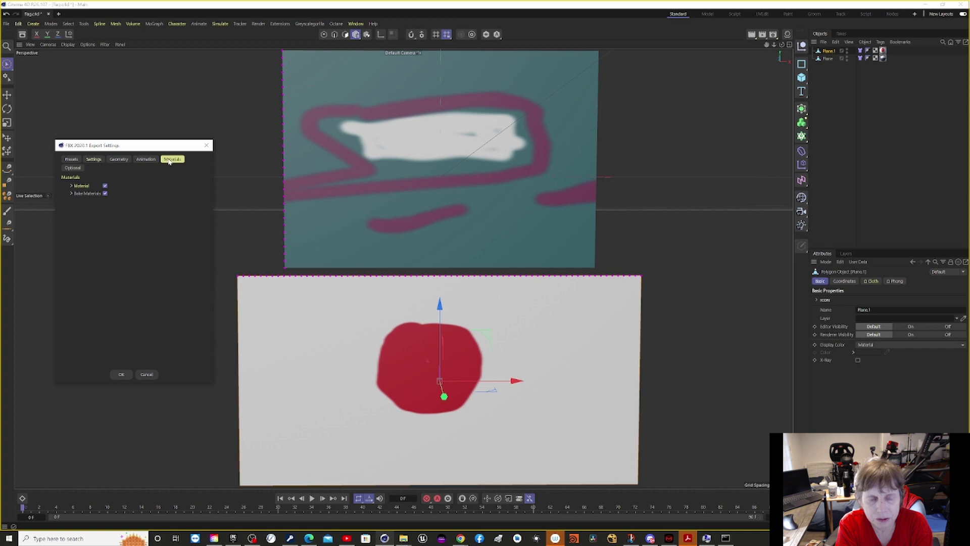
{"action": "left_click", "coordinate": [145, 160]}
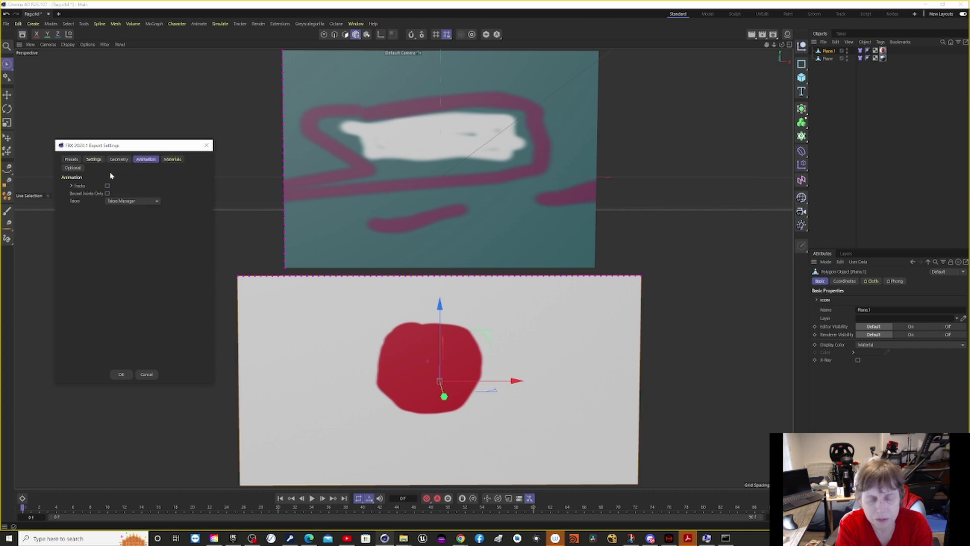
{"action": "left_click", "coordinate": [119, 161]}
{"action": "left_click", "coordinate": [99, 160]}
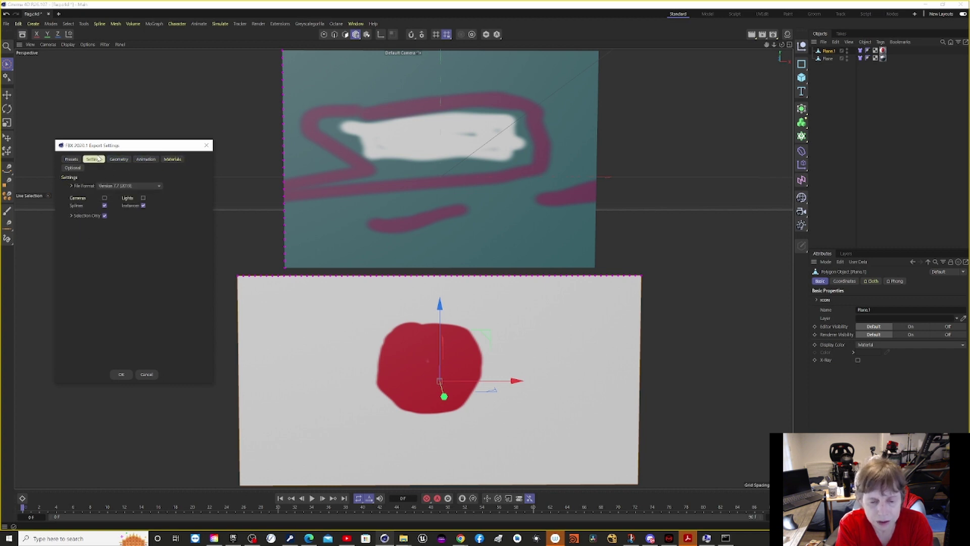
{"action": "left_click", "coordinate": [121, 374]}
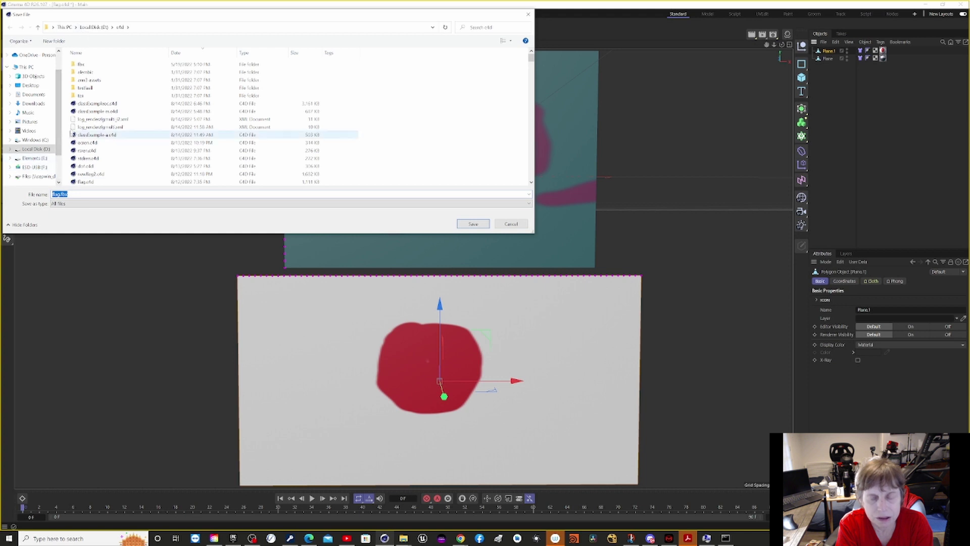
- Save the export as flag.fbx in the Moving Meditations Starter Files folder on drive D
{"action": "left_click", "coordinate": [91, 27]}
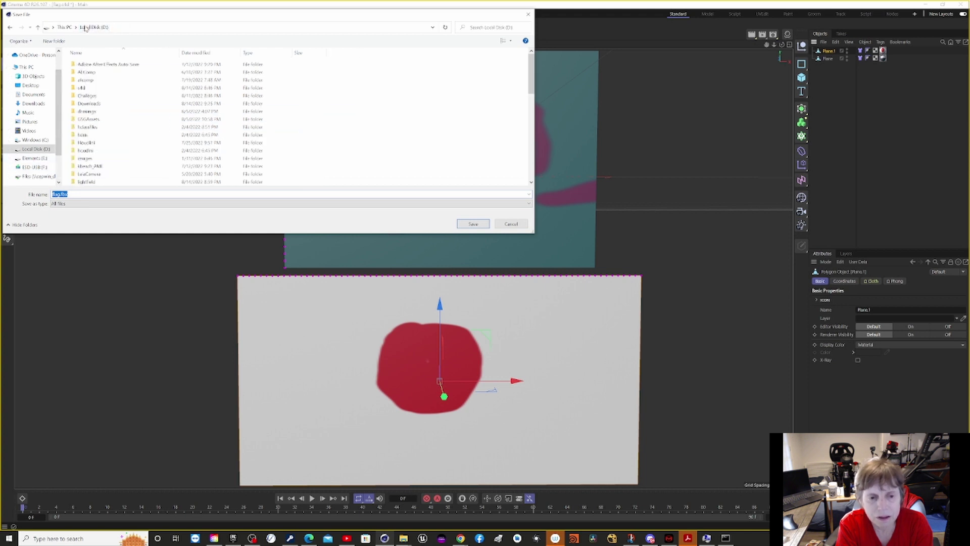
{"action": "double_click", "coordinate": [87, 97]}
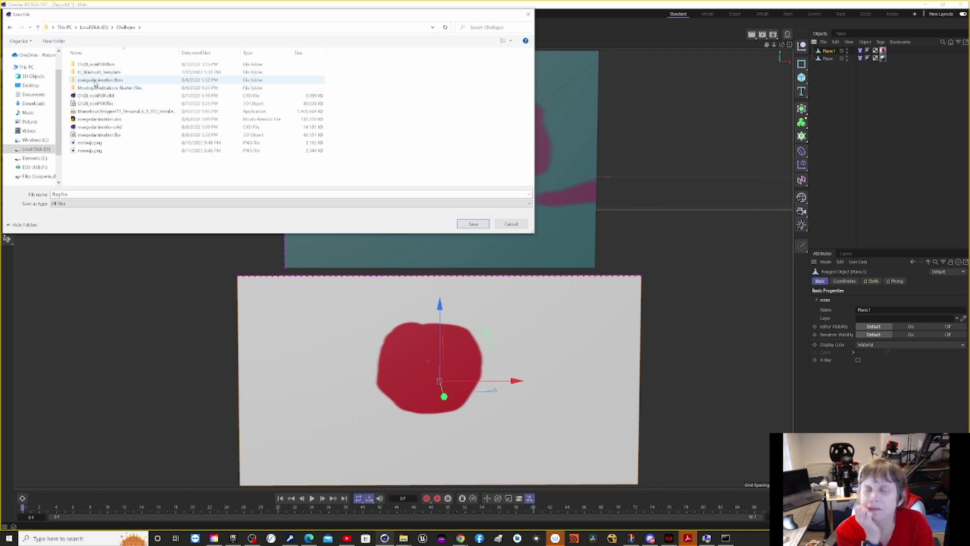
{"action": "double_click", "coordinate": [94, 87]}
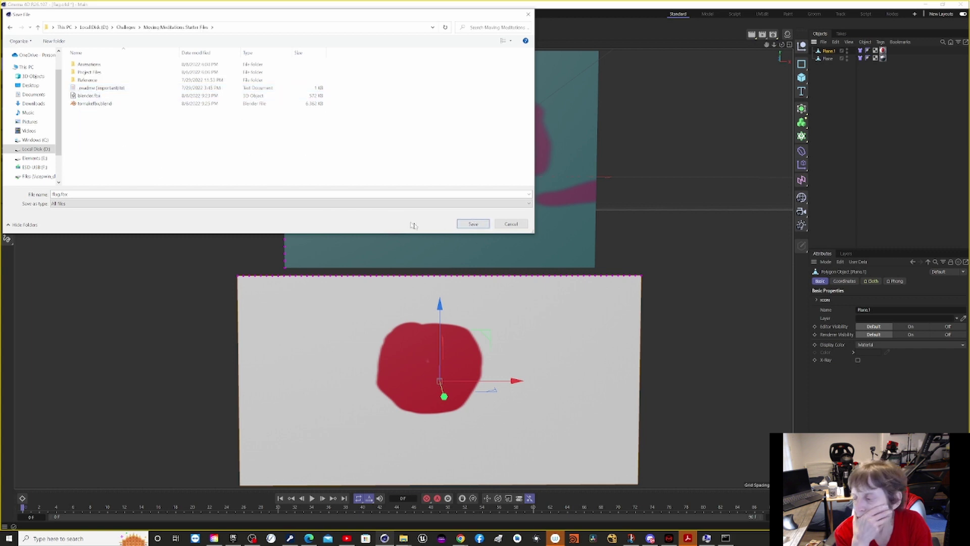
{"action": "left_click", "coordinate": [472, 224]}
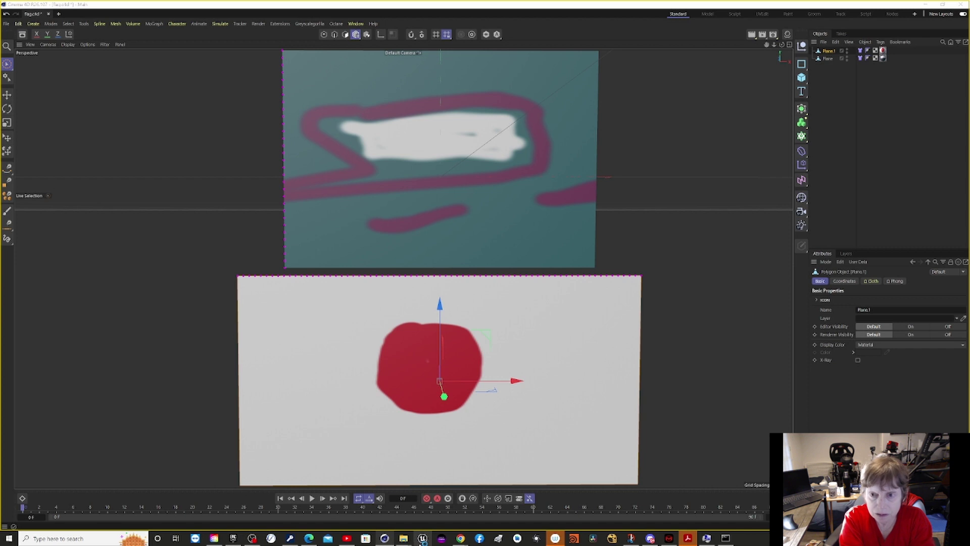
- Switch to Unreal Engine and open the MovingMeditations project
{"action": "left_click", "coordinate": [423, 539]}
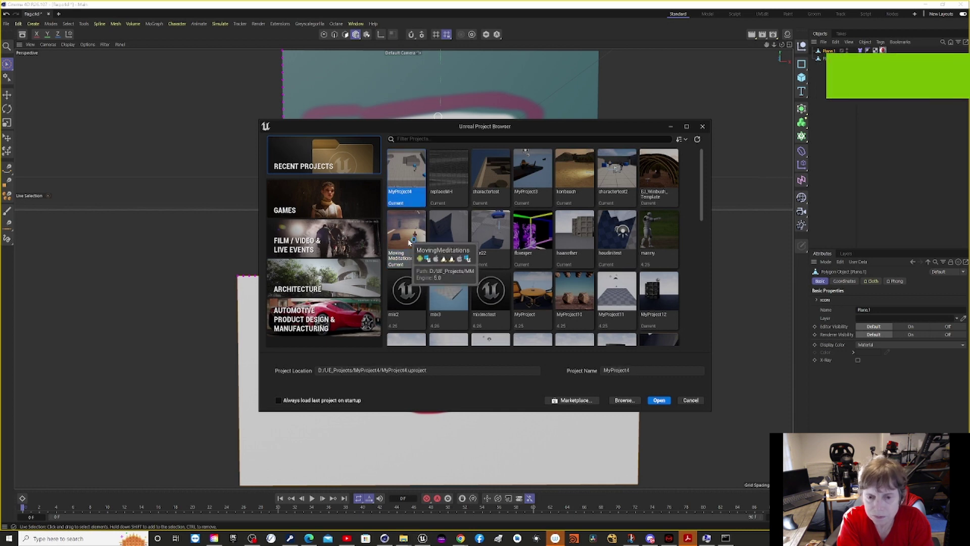
{"action": "double_click", "coordinate": [409, 242]}
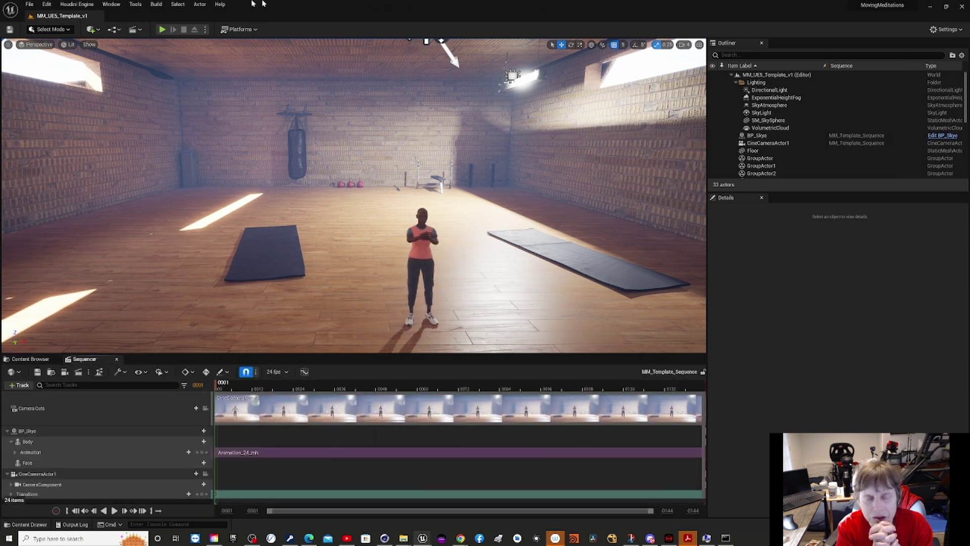
{"action": "left_click", "coordinate": [30, 5]}
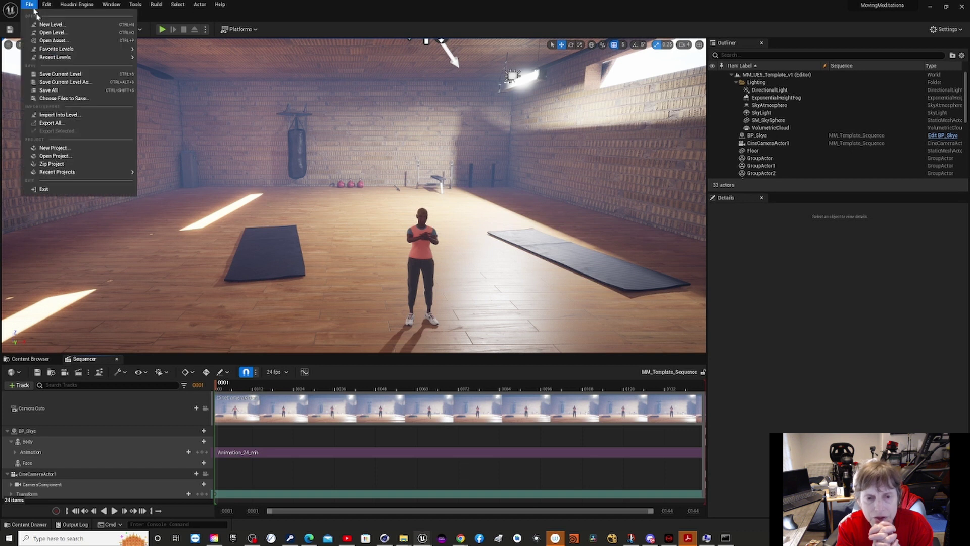
{"action": "left_click", "coordinate": [14, 386]}
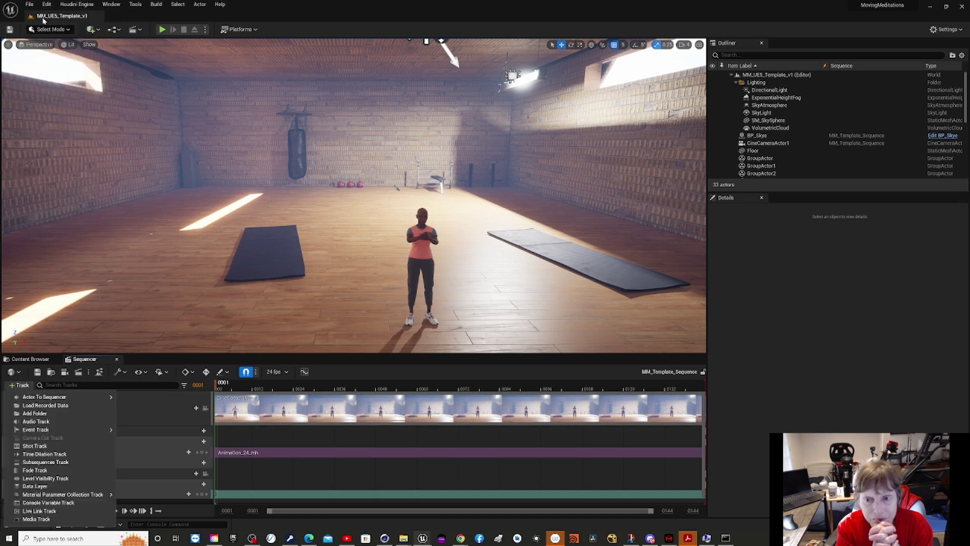
{"action": "left_click", "coordinate": [93, 31]}
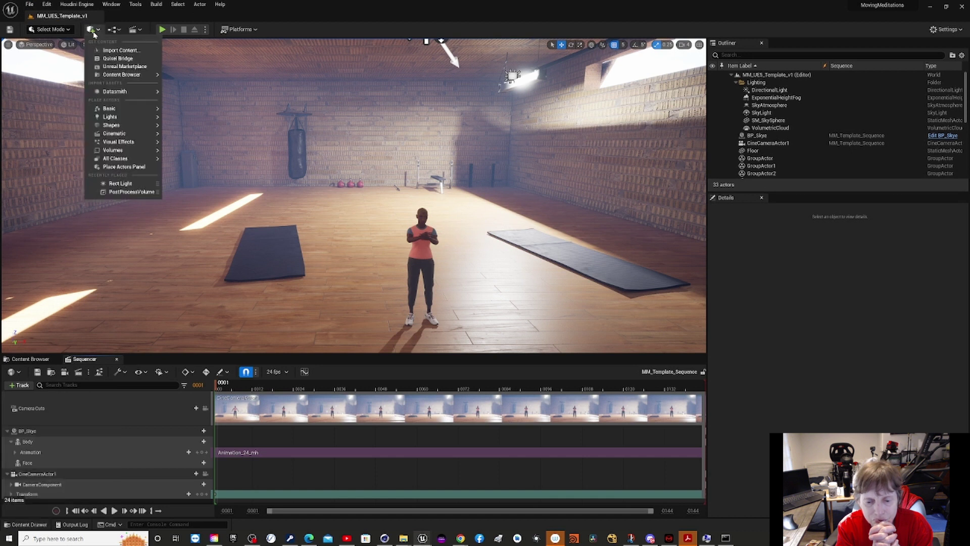
{"action": "left_click", "coordinate": [117, 51]}
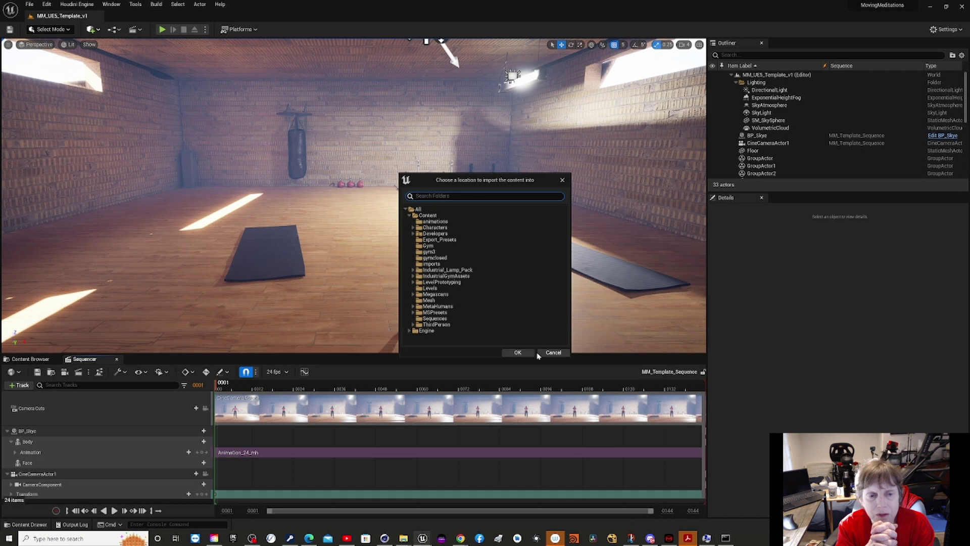
{"action": "left_click", "coordinate": [553, 352]}
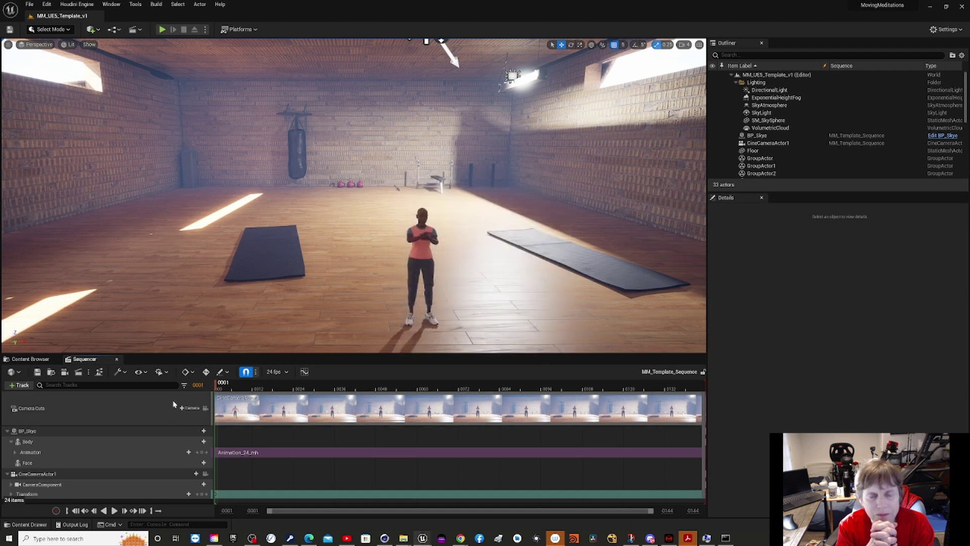
- Create a new folder named Flags in the project's Content folder
{"action": "left_click", "coordinate": [32, 360]}
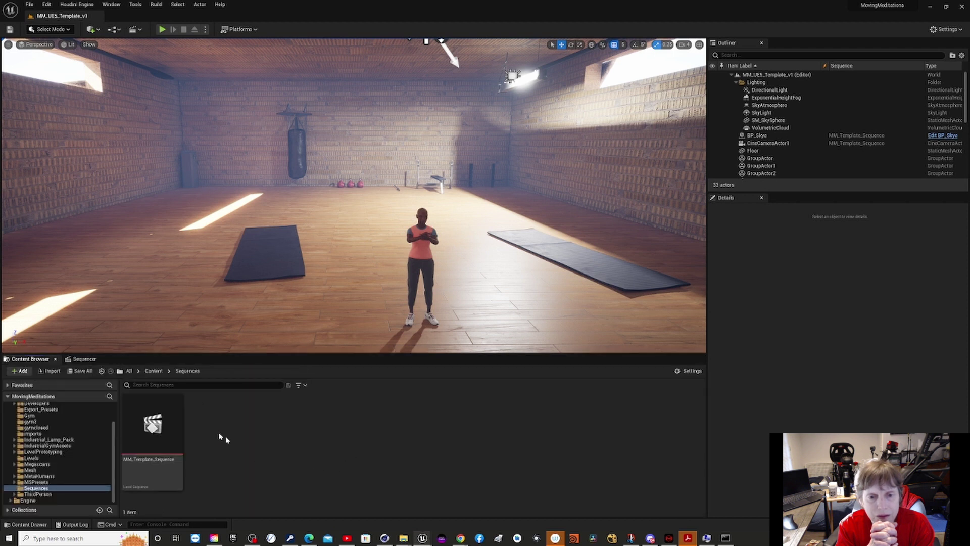
{"action": "left_click", "coordinate": [154, 371]}
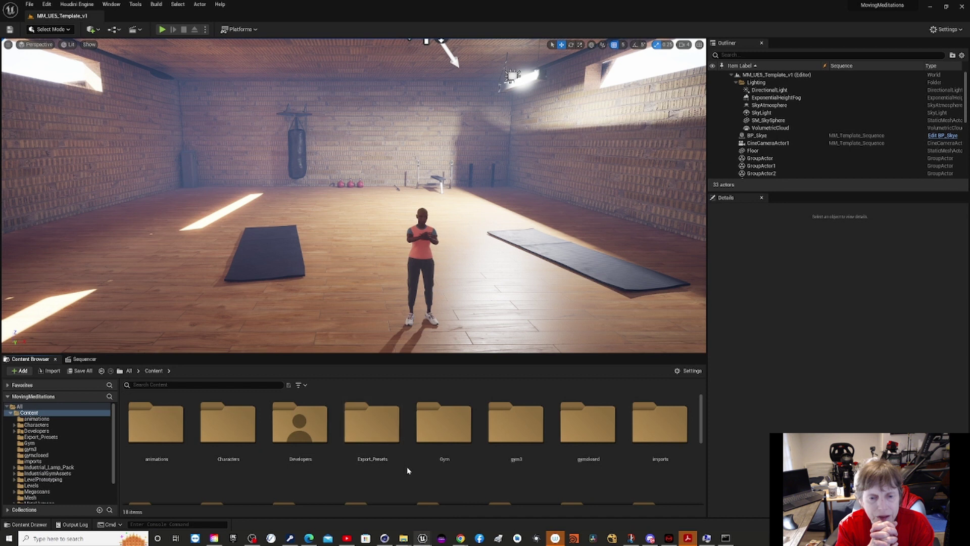
{"action": "scroll", "coordinate": [409, 470], "scroll_direction": "down", "scroll_amount": 1}
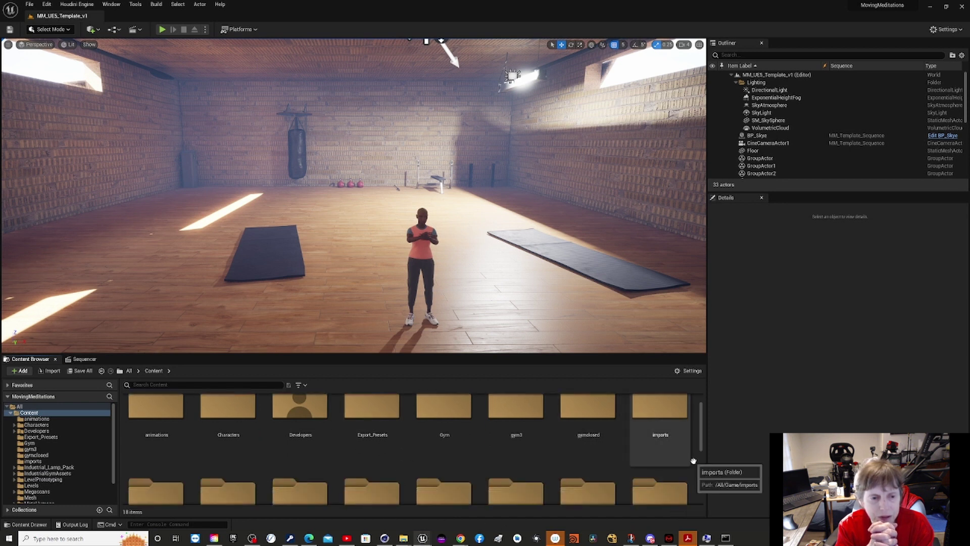
{"action": "right_click", "coordinate": [700, 474]}
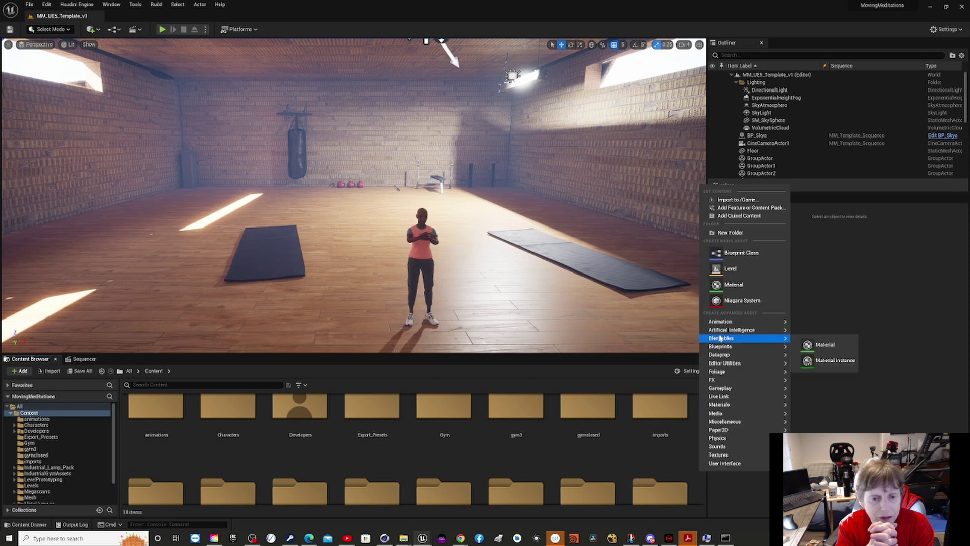
{"action": "left_click", "coordinate": [731, 233]}
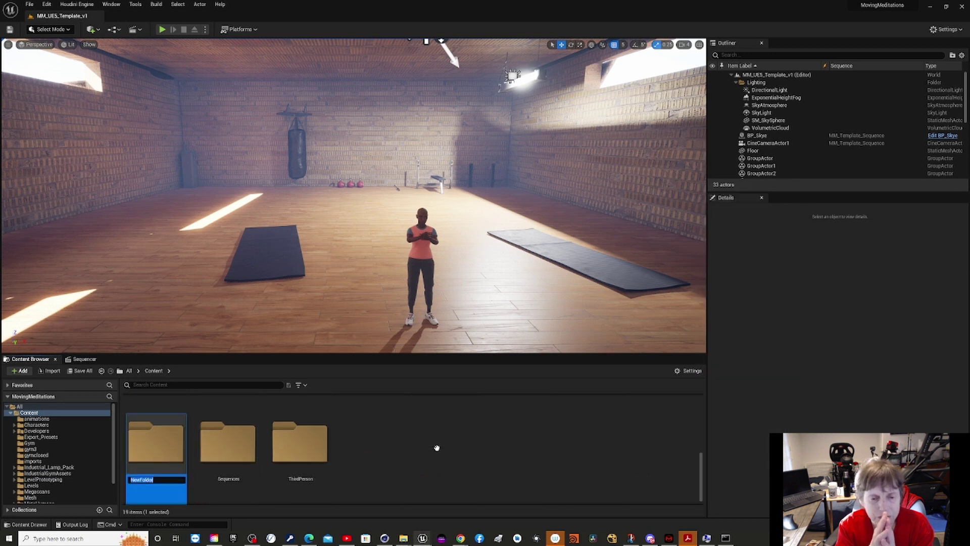
{"action": "type", "text": "Flags"}
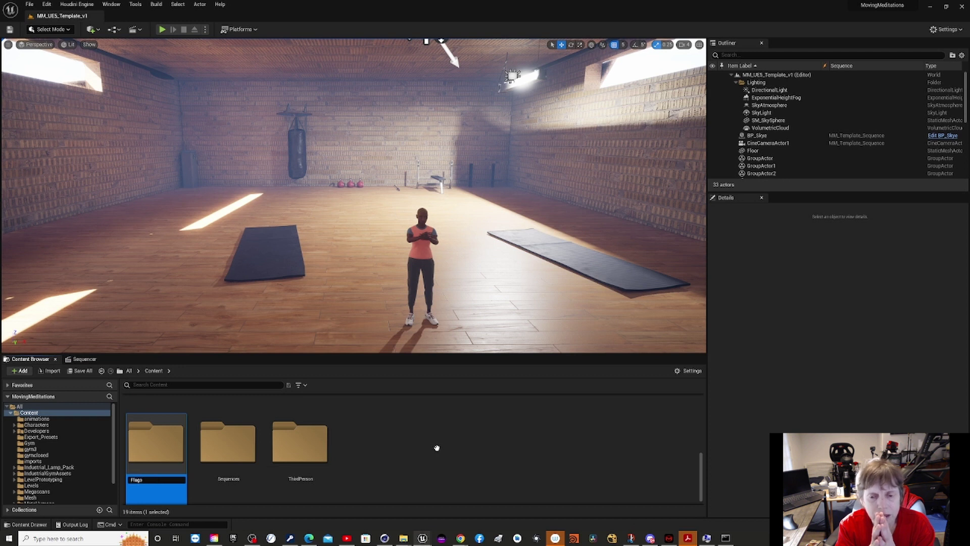
{"action": "key", "text": "Return"}
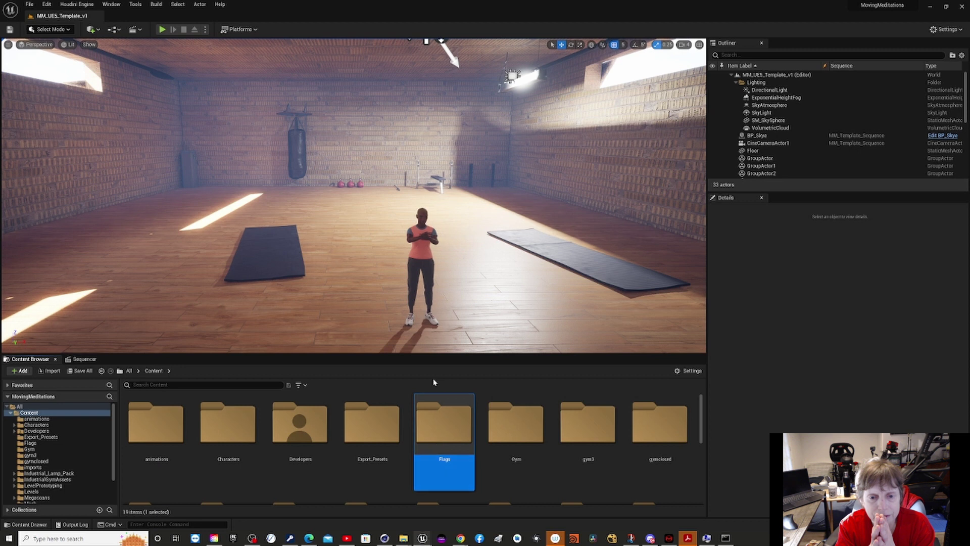
- Start importing flag.fbx from the Moving Meditations Starter Files folder on drive D into the Flags folder
{"action": "double_click", "coordinate": [434, 424]}
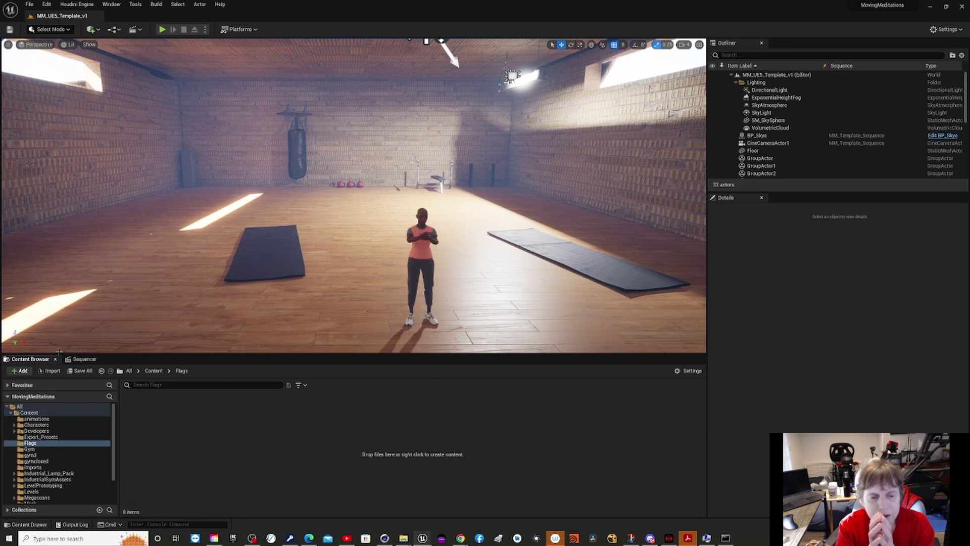
{"action": "left_click", "coordinate": [21, 371]}
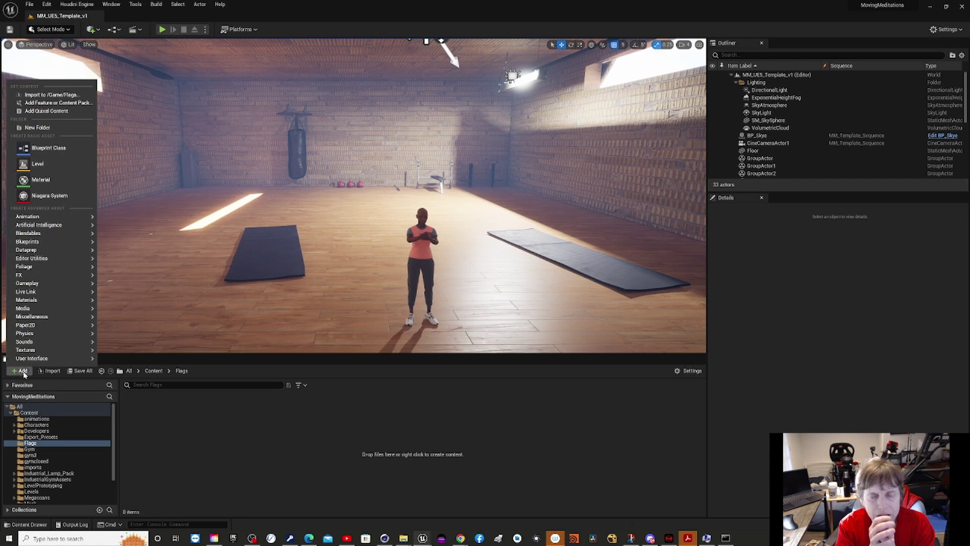
{"action": "left_click", "coordinate": [54, 97]}
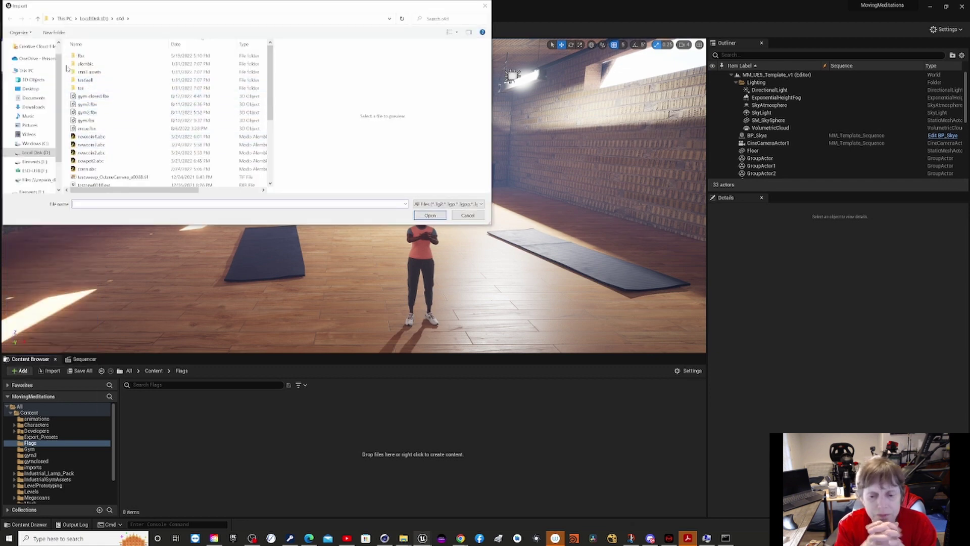
{"action": "left_click", "coordinate": [33, 153]}
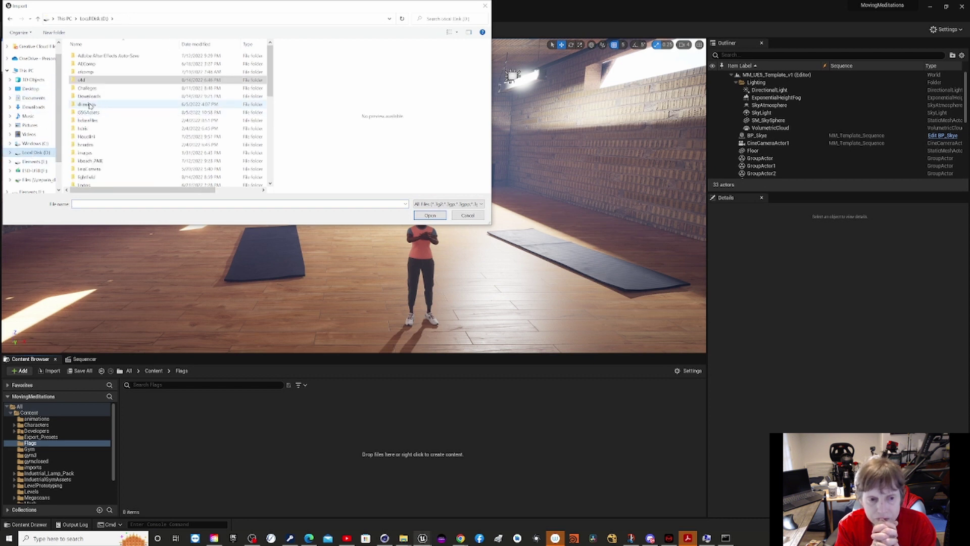
{"action": "double_click", "coordinate": [95, 89]}
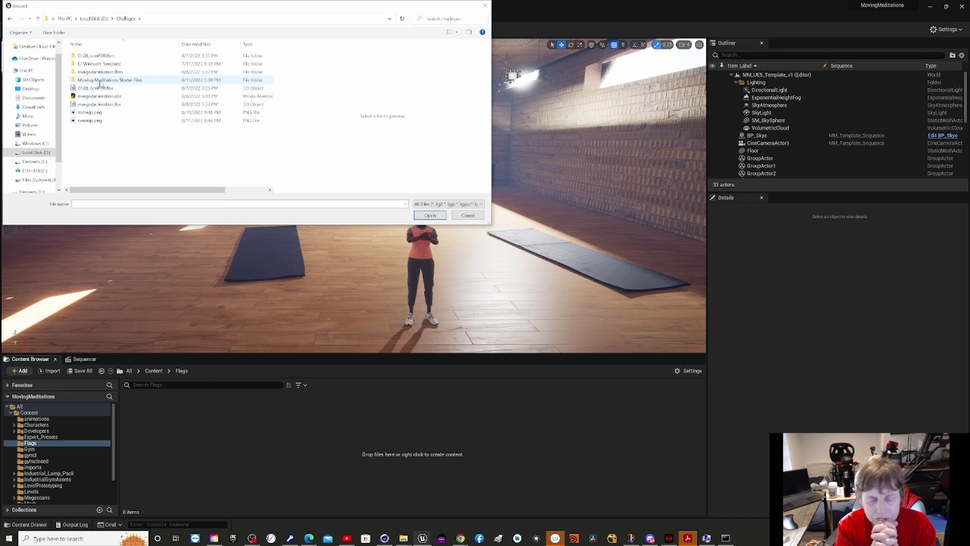
{"action": "double_click", "coordinate": [100, 81]}
{"action": "left_click", "coordinate": [87, 89]}
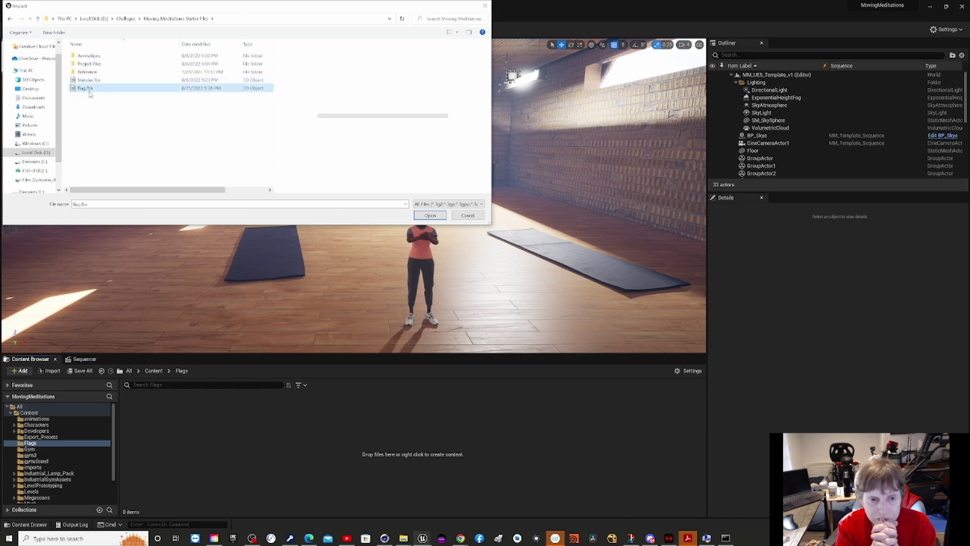
{"action": "left_click", "coordinate": [421, 213]}
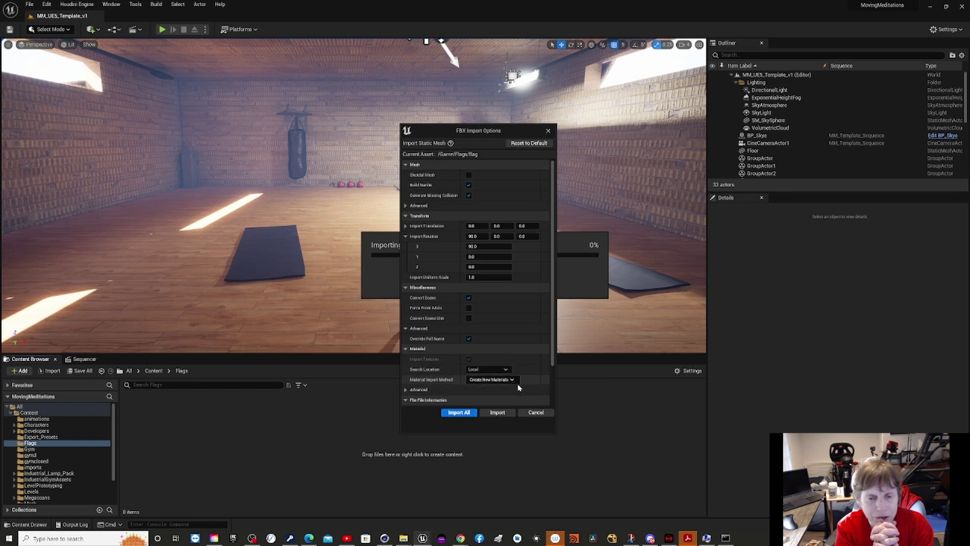
- Import all of the flag's contents with the material import method Create New Materials, and dismiss the message log
{"action": "left_click", "coordinate": [503, 381]}
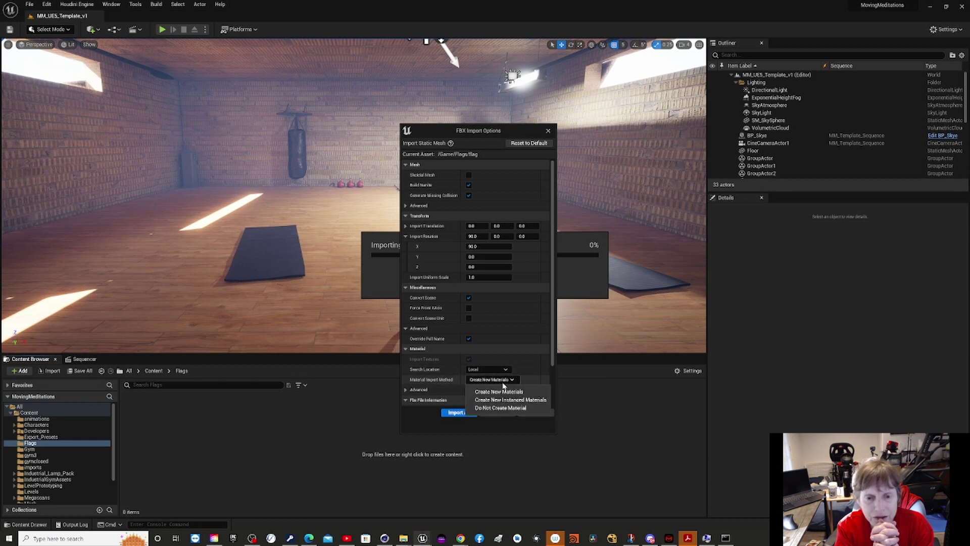
{"action": "left_click", "coordinate": [499, 391]}
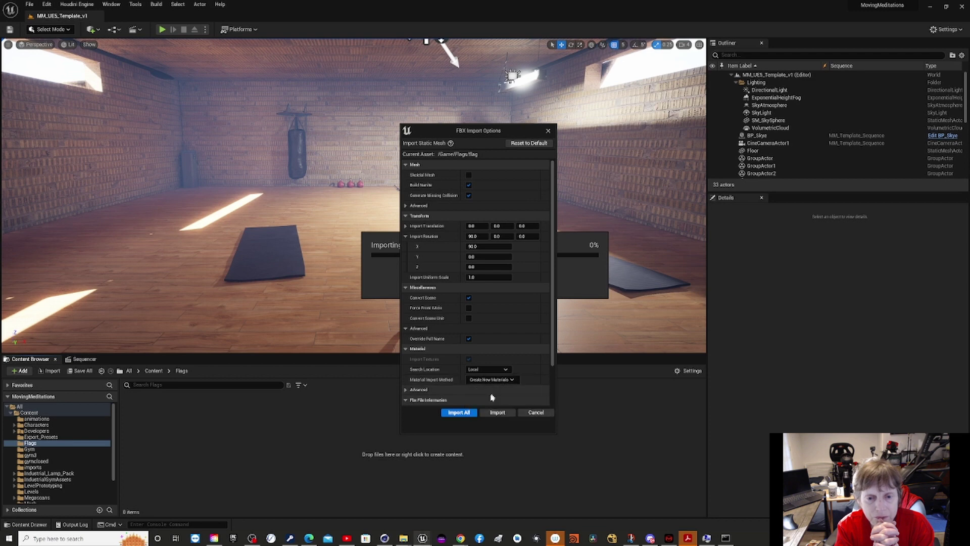
{"action": "left_click", "coordinate": [464, 413]}
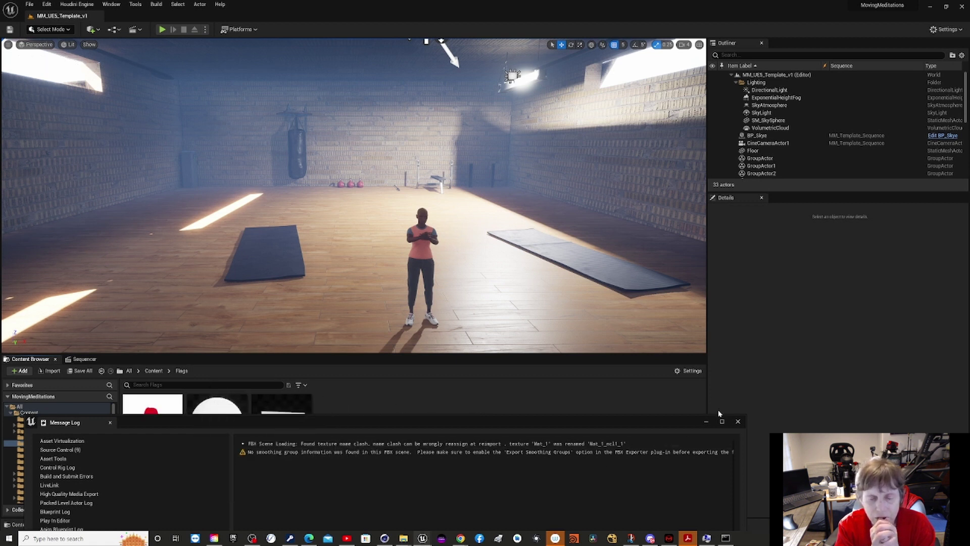
{"action": "left_click", "coordinate": [737, 422]}
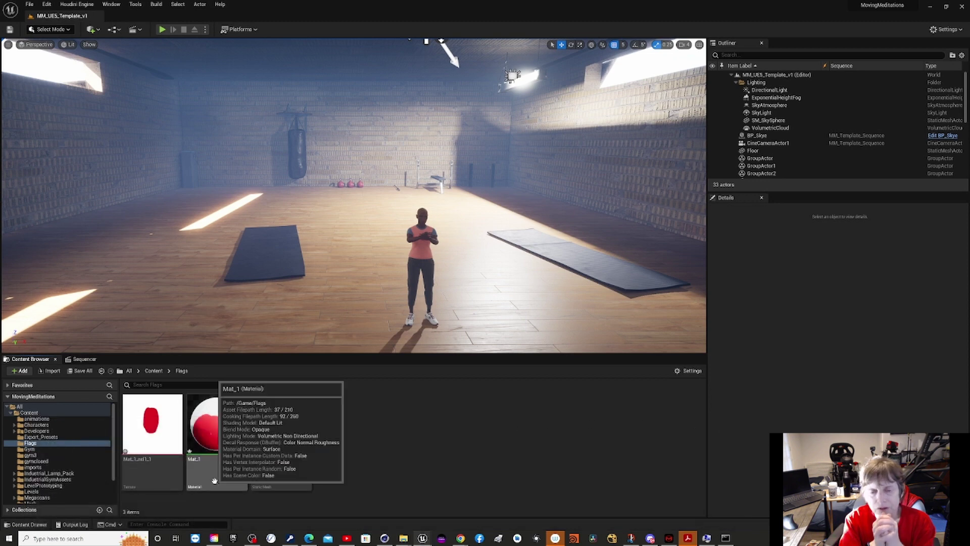
- Try to place and rotate the flag mesh inside the gym near the back wall, and delete that instance
{"action": "left_click_drag", "start_coordinate": [281, 425], "coordinate": [335, 168]}
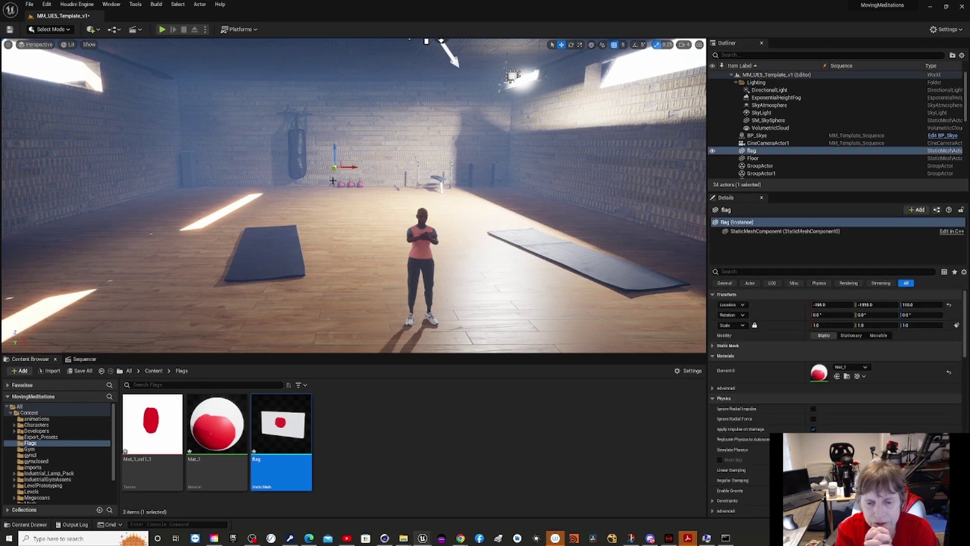
{"action": "scroll", "coordinate": [357, 145], "scroll_direction": "up", "scroll_amount": 5}
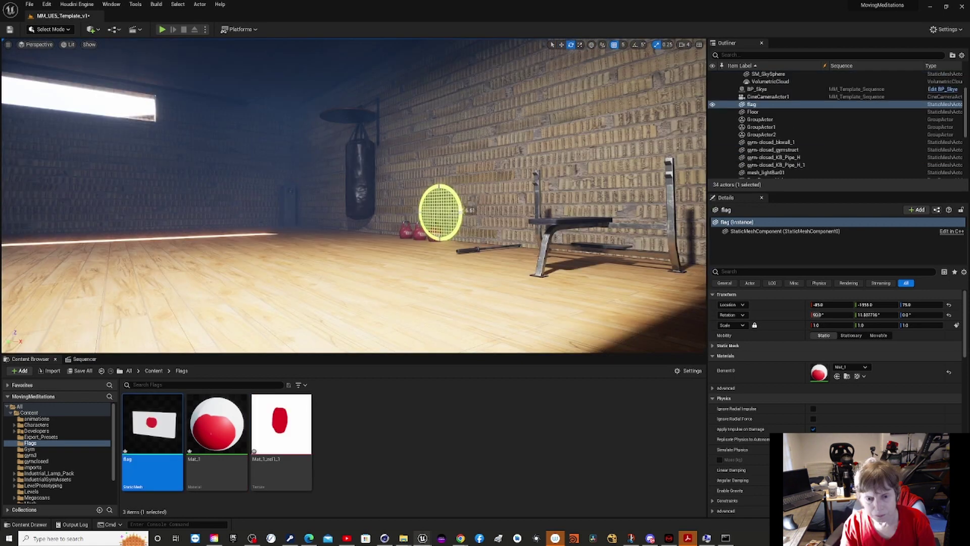
{"action": "left_click_drag", "start_coordinate": [470, 207], "coordinate": [455, 244]}
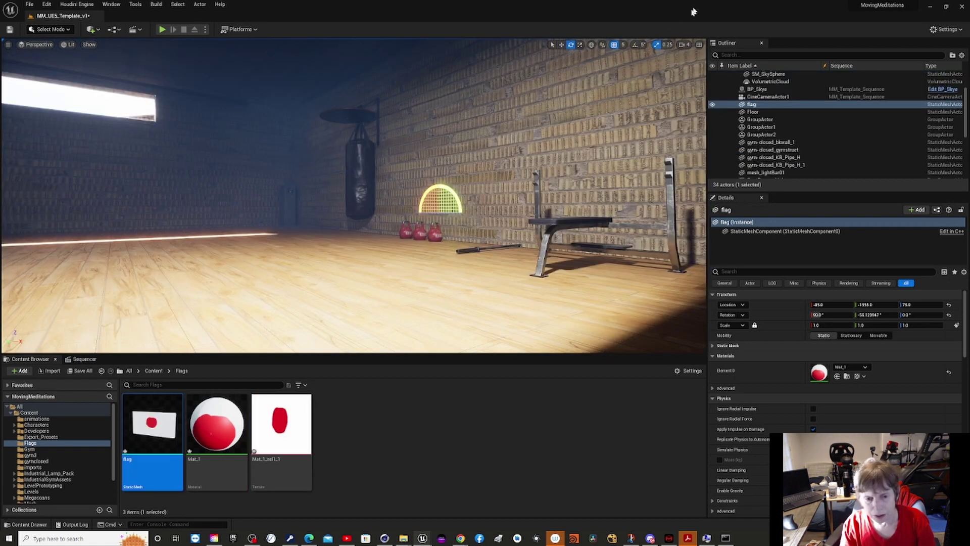
{"action": "left_click", "coordinate": [751, 105]}
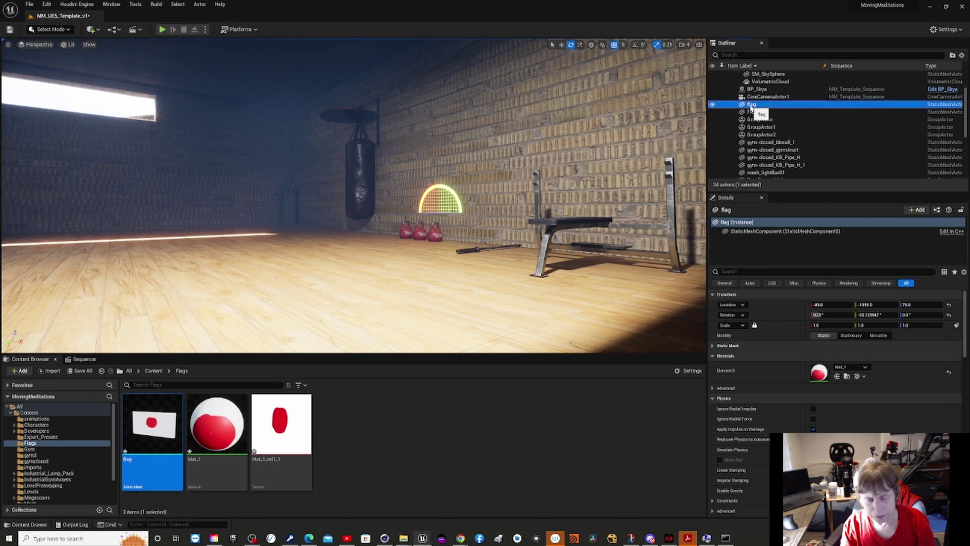
{"action": "key", "text": "Delete"}
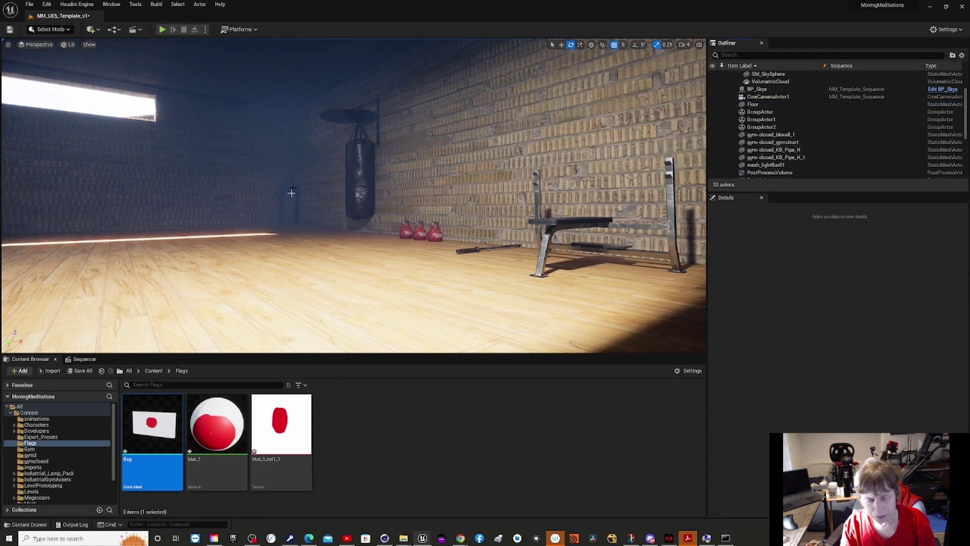
- Inspect the flag mesh in its asset editor and close the editor
{"action": "right_click_drag", "start_coordinate": [230, 267], "coordinate": [255, 245]}
{"action": "scroll", "coordinate": [255, 245], "scroll_direction": "down", "scroll_amount": 5}
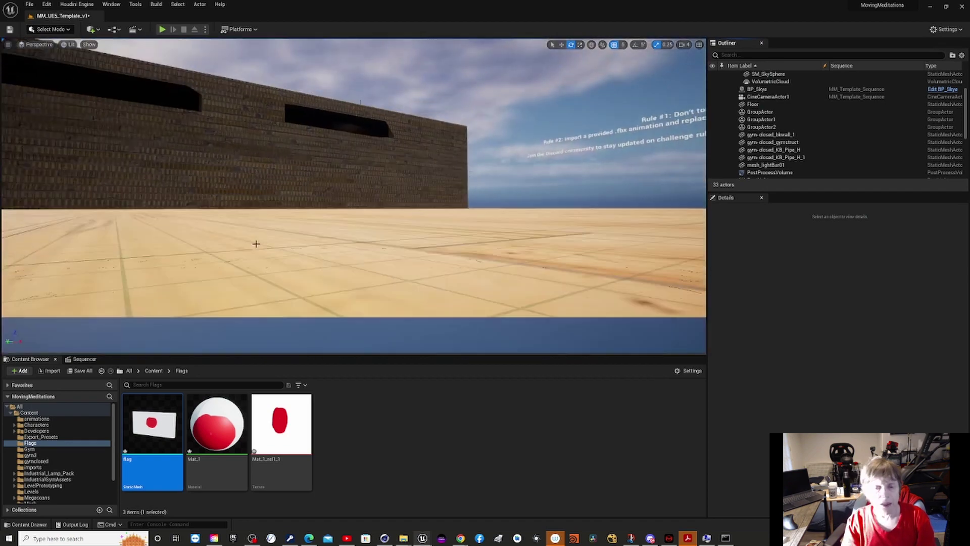
{"action": "double_click", "coordinate": [151, 424]}
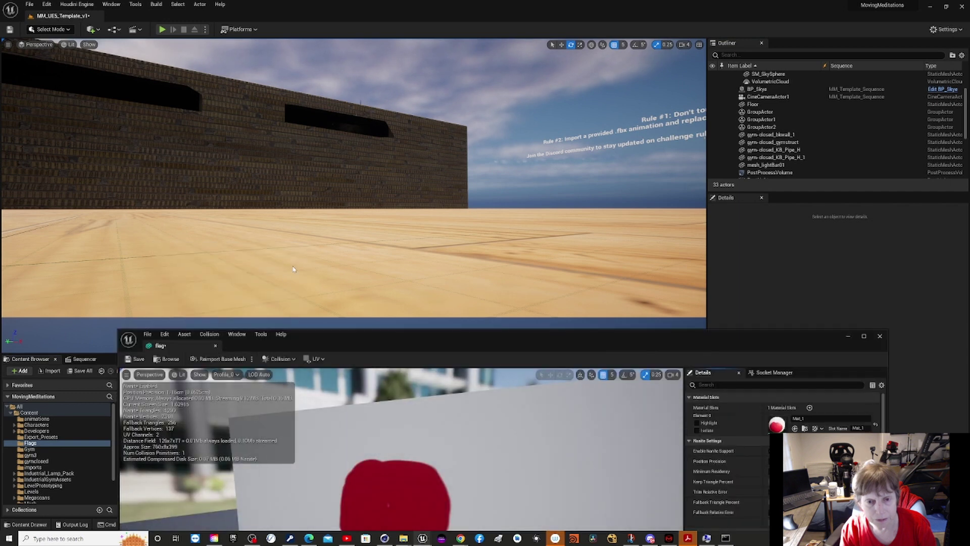
{"action": "left_click_drag", "start_coordinate": [616, 329], "coordinate": [616, 325]}
{"action": "left_click", "coordinate": [593, 326]}
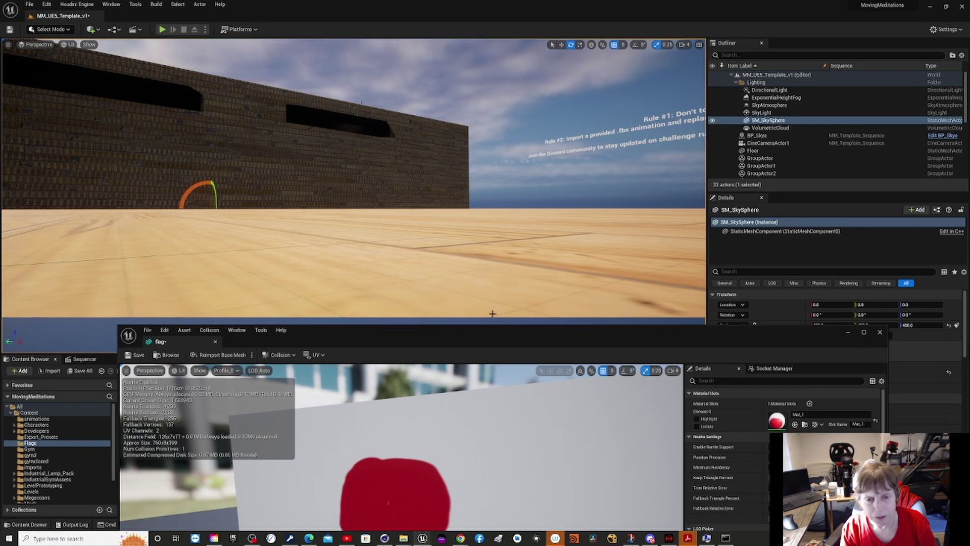
{"action": "left_click", "coordinate": [880, 332]}
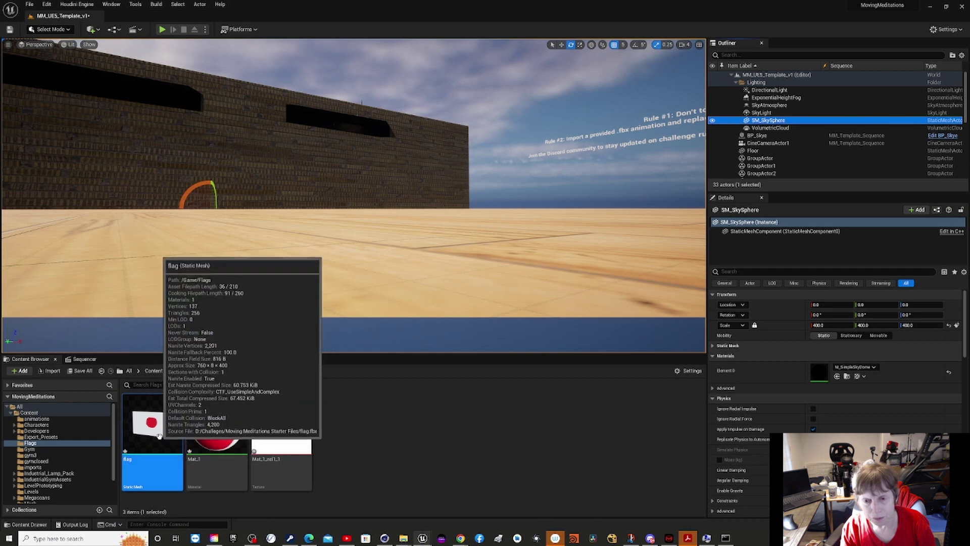
- Place the flag mesh on the floor outside the gym building and rotate it to a Y rotation of about -24° with X and Z at 180°
{"action": "left_click_drag", "start_coordinate": [151, 450], "coordinate": [322, 232]}
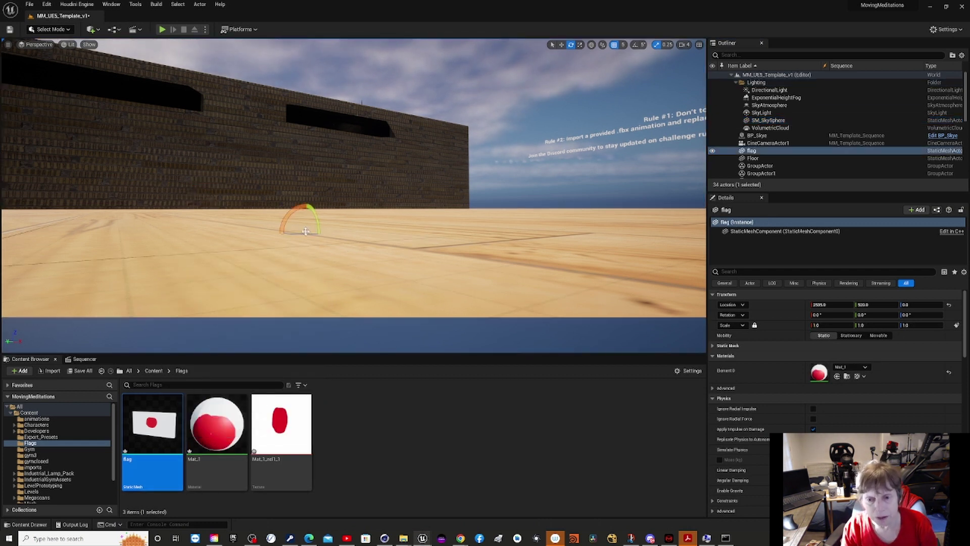
{"action": "left_click_drag", "start_coordinate": [317, 220], "coordinate": [279, 244]}
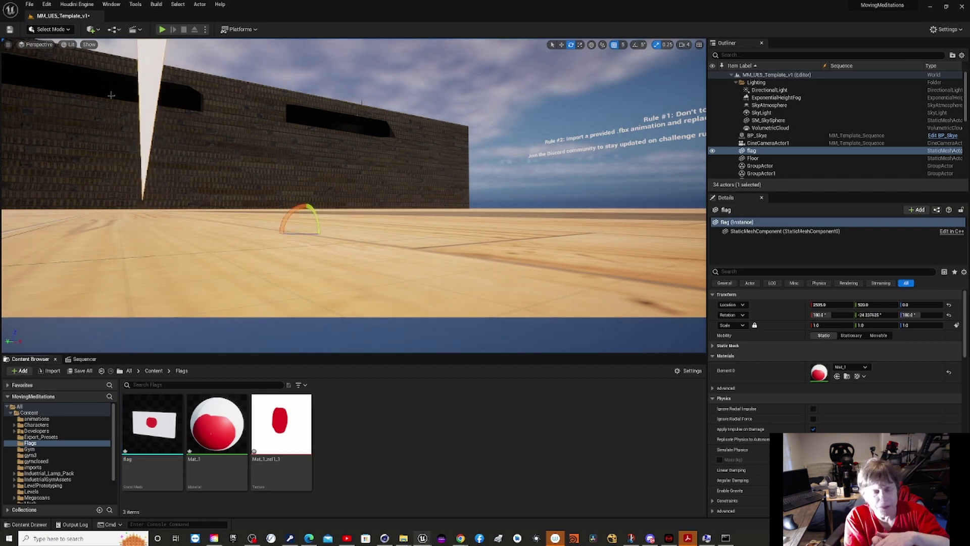
{"action": "scroll", "coordinate": [243, 139], "scroll_direction": "down", "scroll_amount": 4}
{"action": "scroll", "coordinate": [243, 139], "scroll_direction": "down", "scroll_amount": 5}
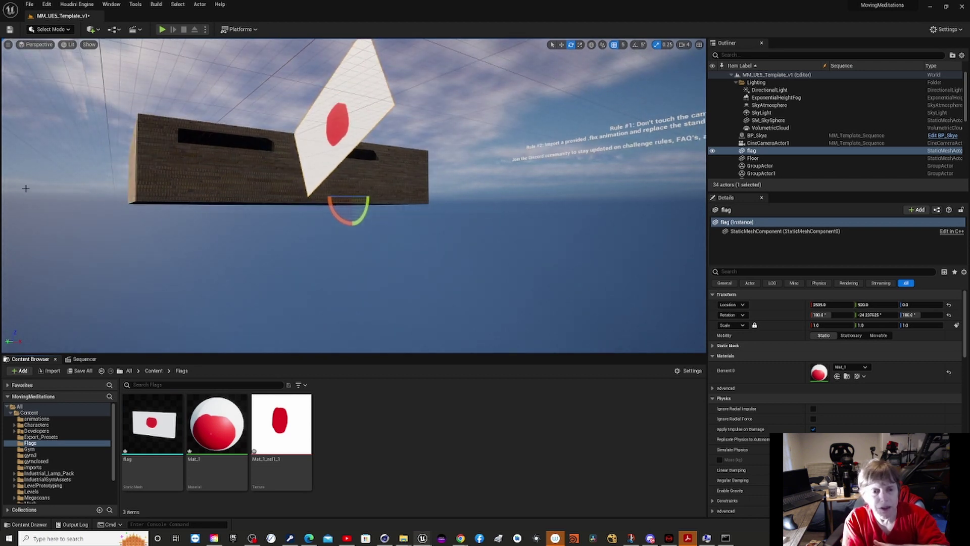
{"action": "scroll", "coordinate": [16, 242], "scroll_direction": "up", "scroll_amount": 5}
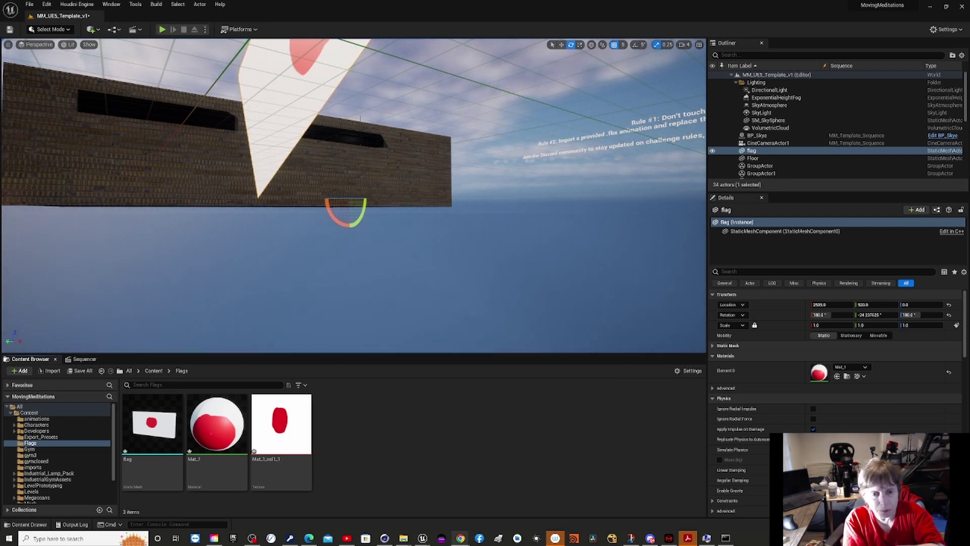
{"action": "right_click", "coordinate": [6, 444]}
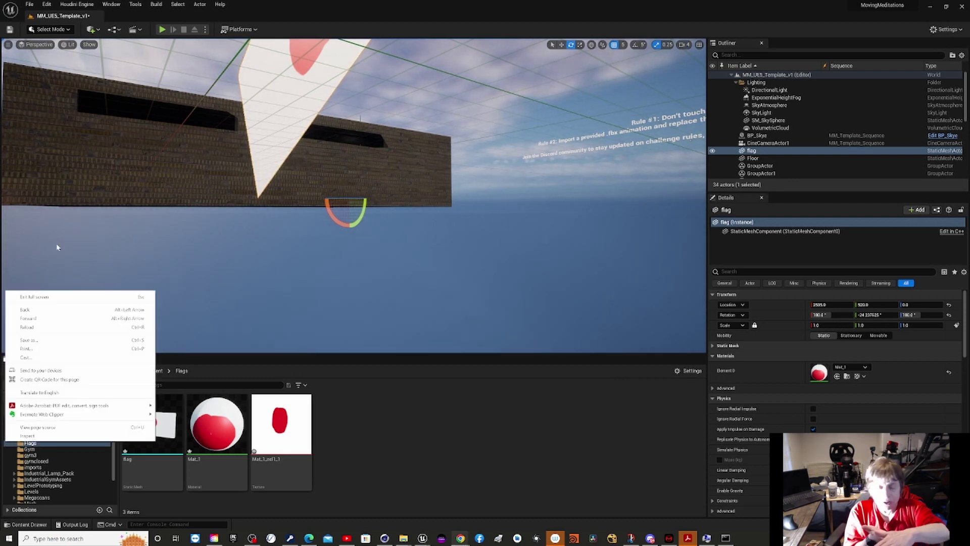
{"action": "left_click", "coordinate": [277, 242]}
{"action": "right_click", "coordinate": [276, 240]}
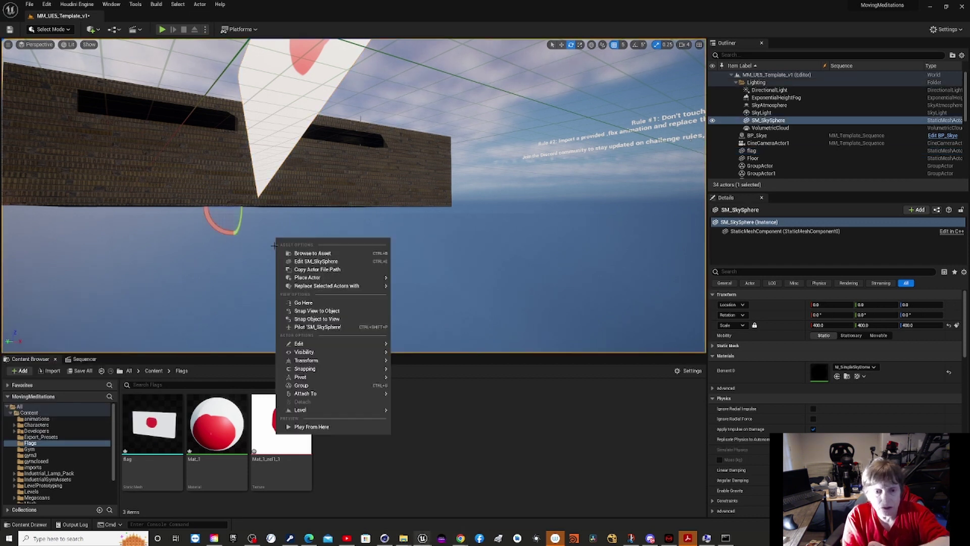
{"action": "left_click", "coordinate": [670, 194]}
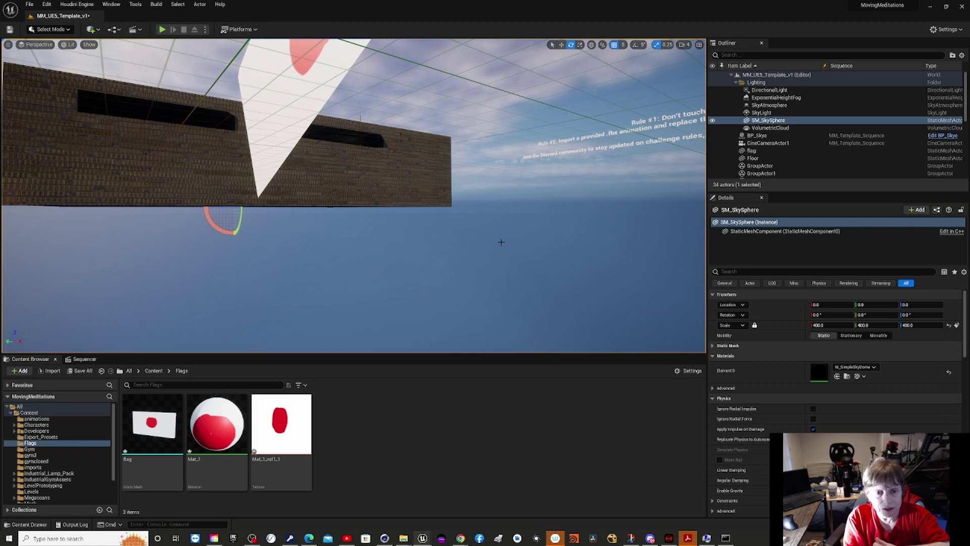
{"action": "key", "text": "Escape"}
{"action": "right_click_drag", "start_coordinate": [469, 272], "coordinate": [469, 273]}
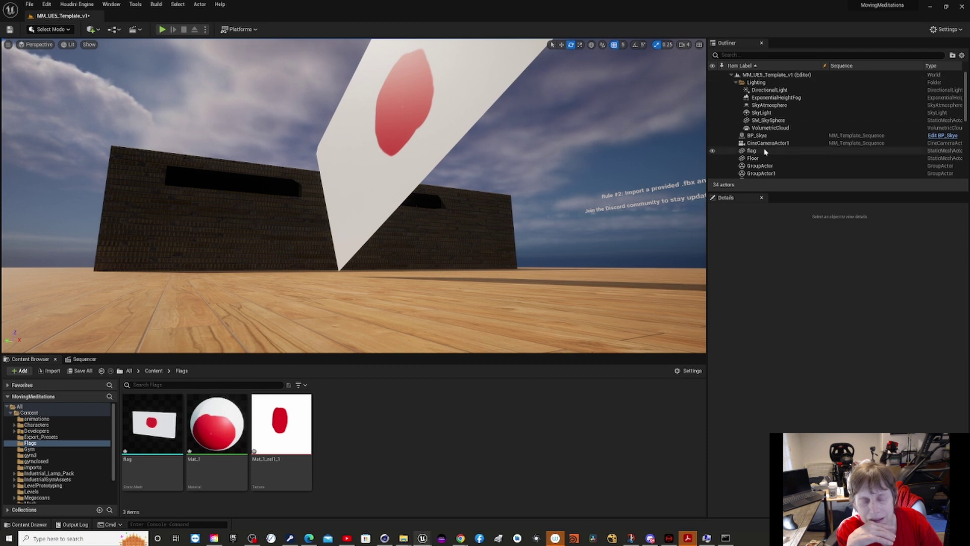
- Turn the placed flag about its Y axis and set its Y rotation to exactly 0°
{"action": "left_click", "coordinate": [751, 152]}
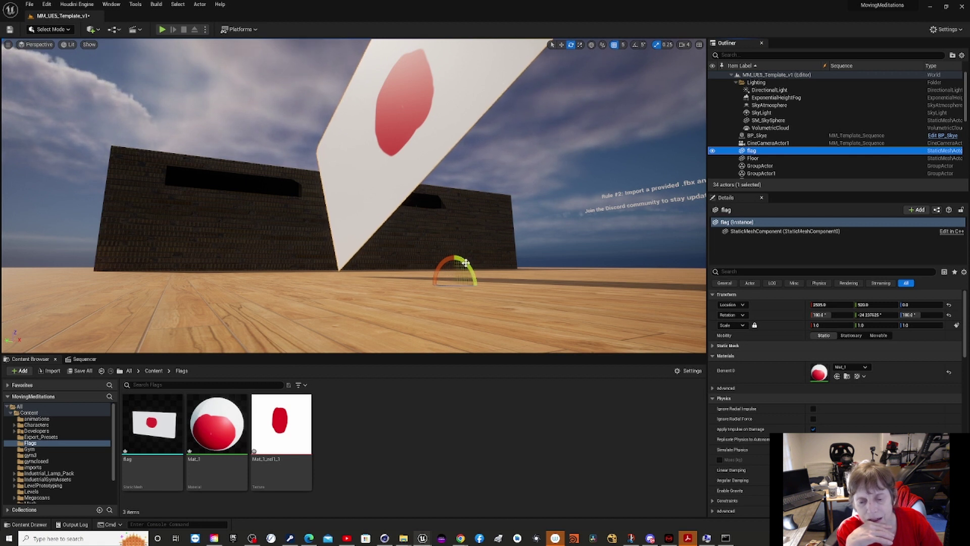
{"action": "left_click_drag", "start_coordinate": [466, 265], "coordinate": [476, 293]}
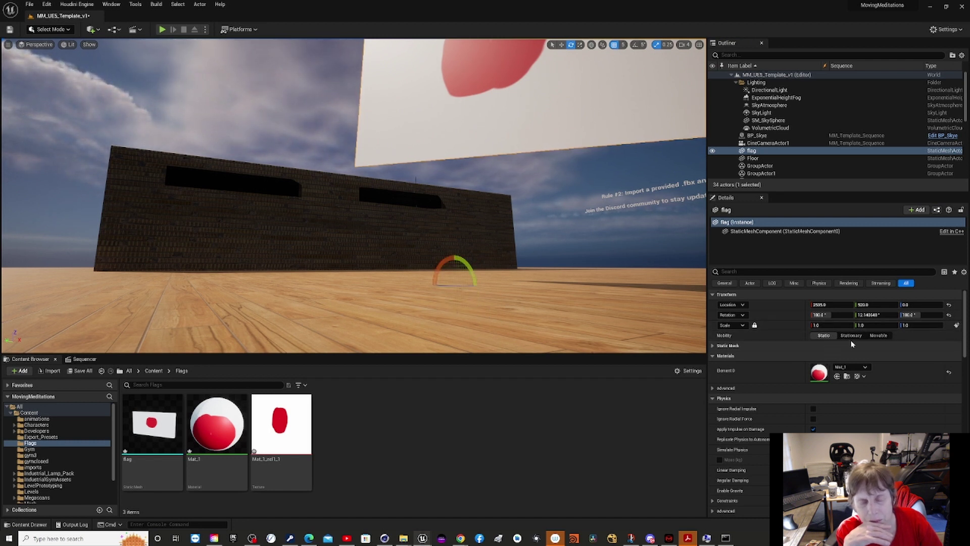
{"action": "left_click", "coordinate": [868, 315]}
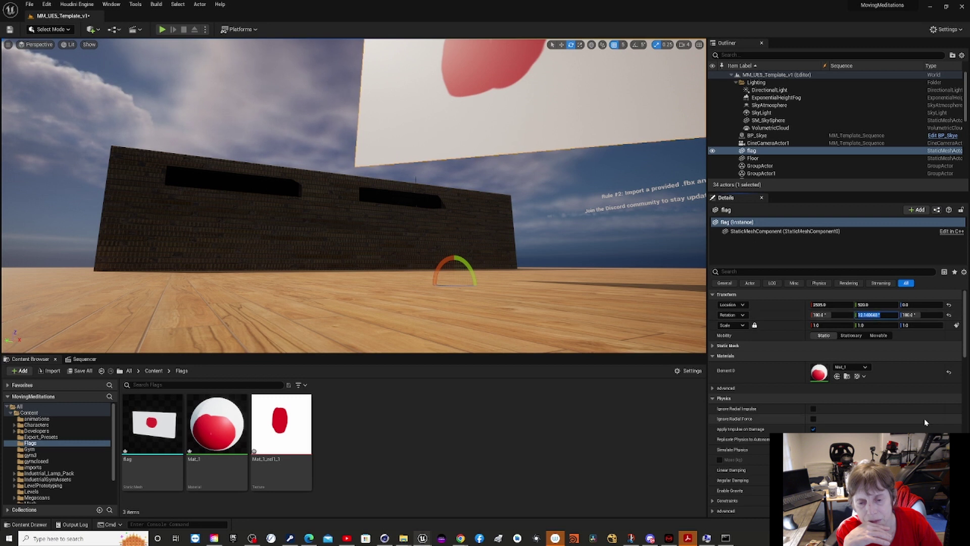
{"action": "key", "text": "BackSpace"}
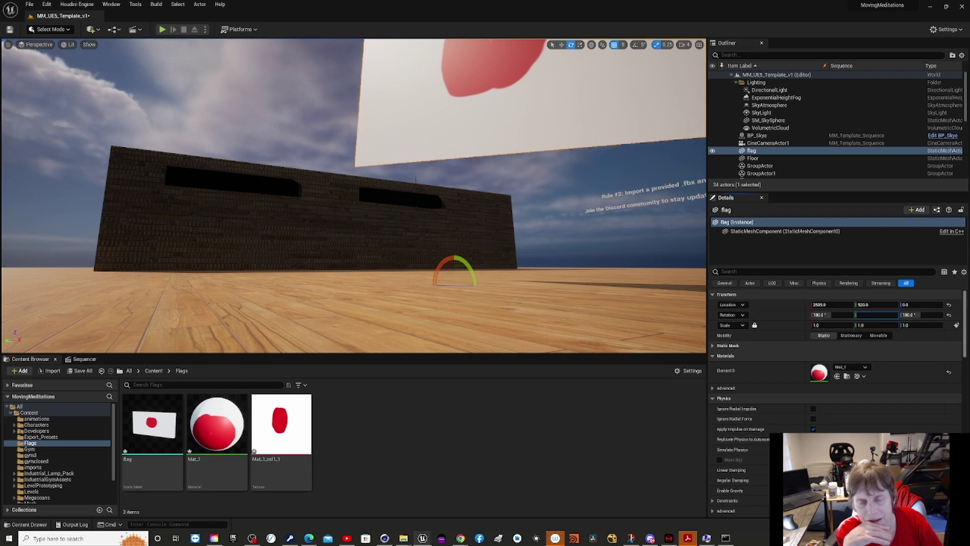
{"action": "type", "text": "0"}
{"action": "key", "text": "Return"}
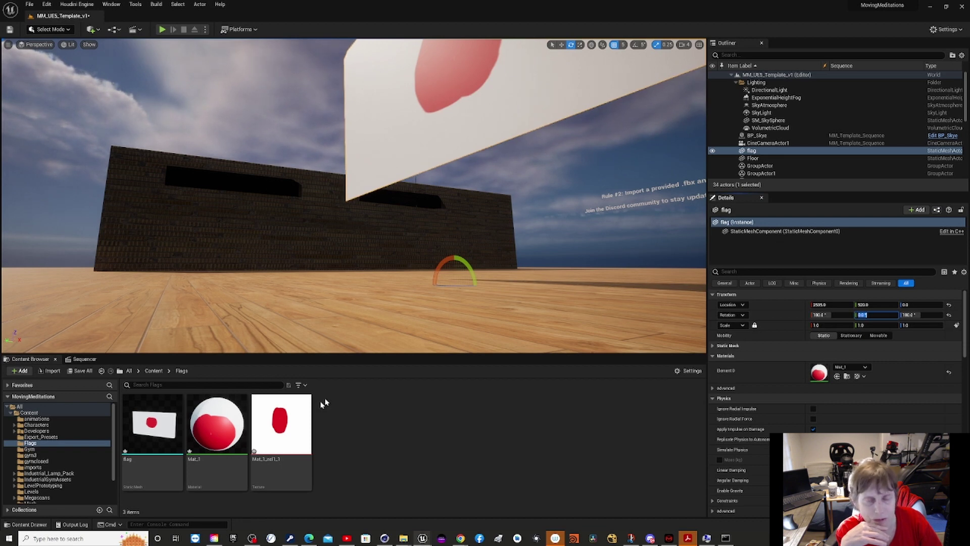
{"action": "scroll", "coordinate": [209, 253], "scroll_direction": "down", "scroll_amount": 2}
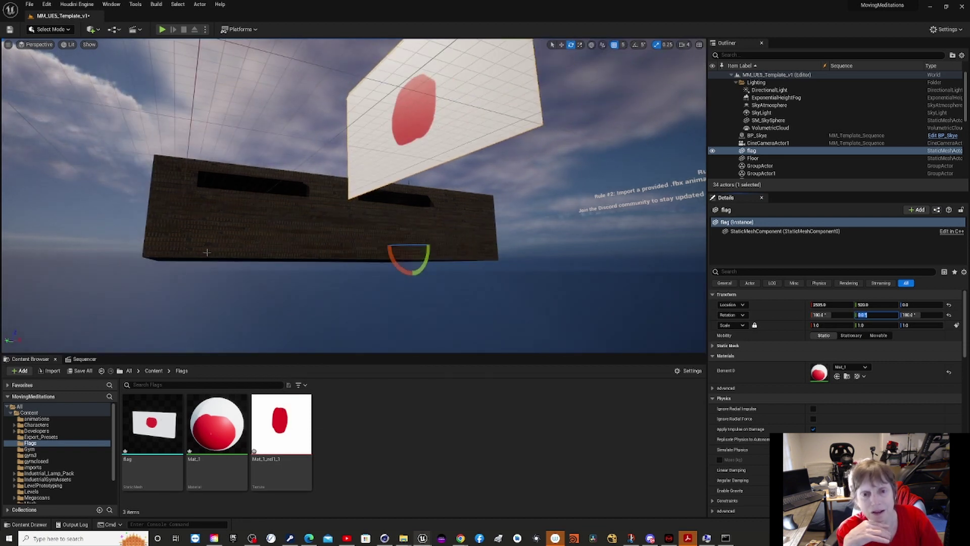